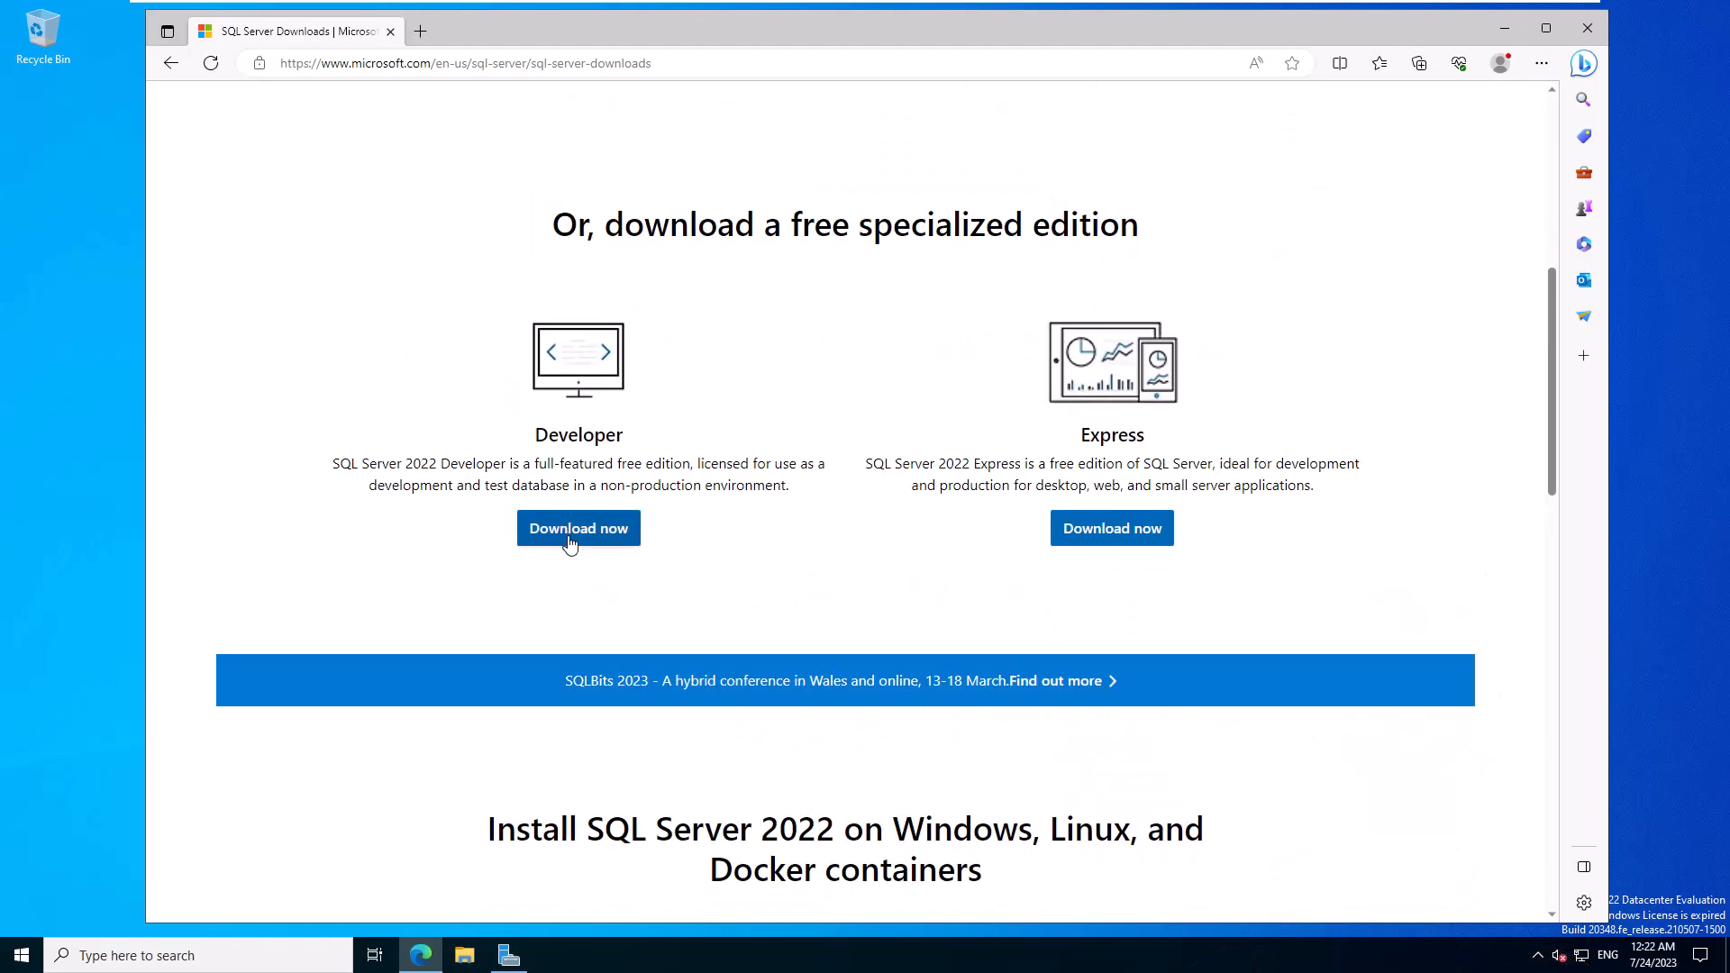
- Download SQL2022-SSEI-Dev.exe, remove the stray Express download, and run the Developer installer
click(569, 541)
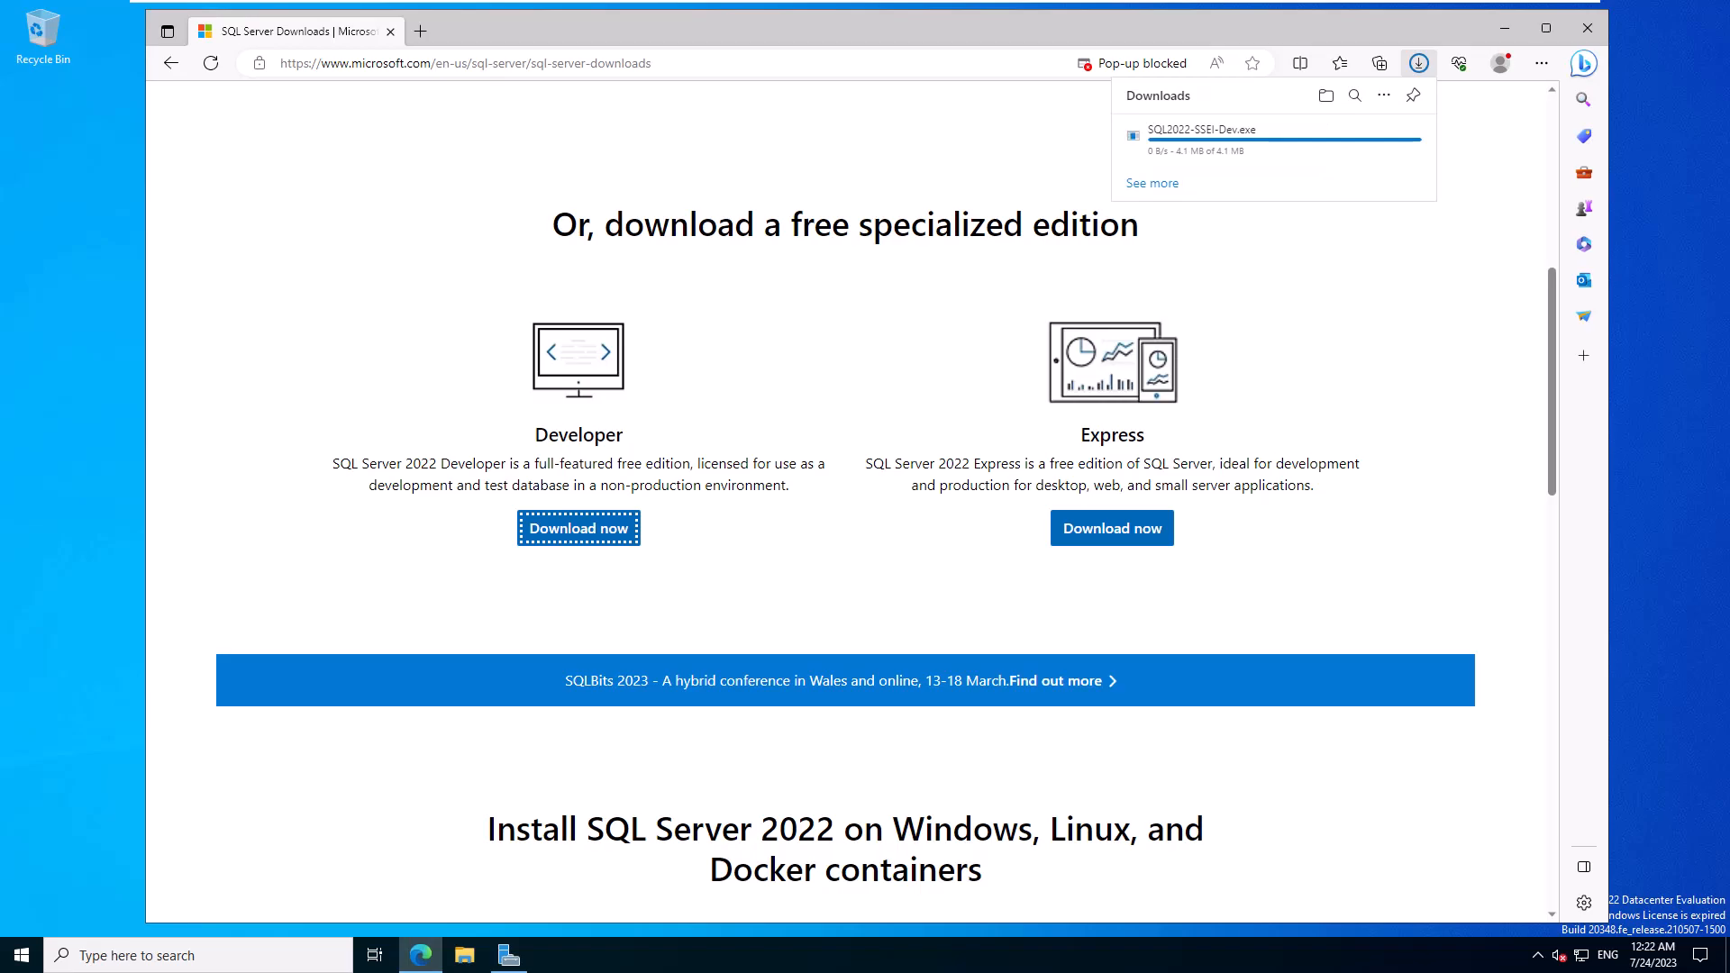
click(1171, 182)
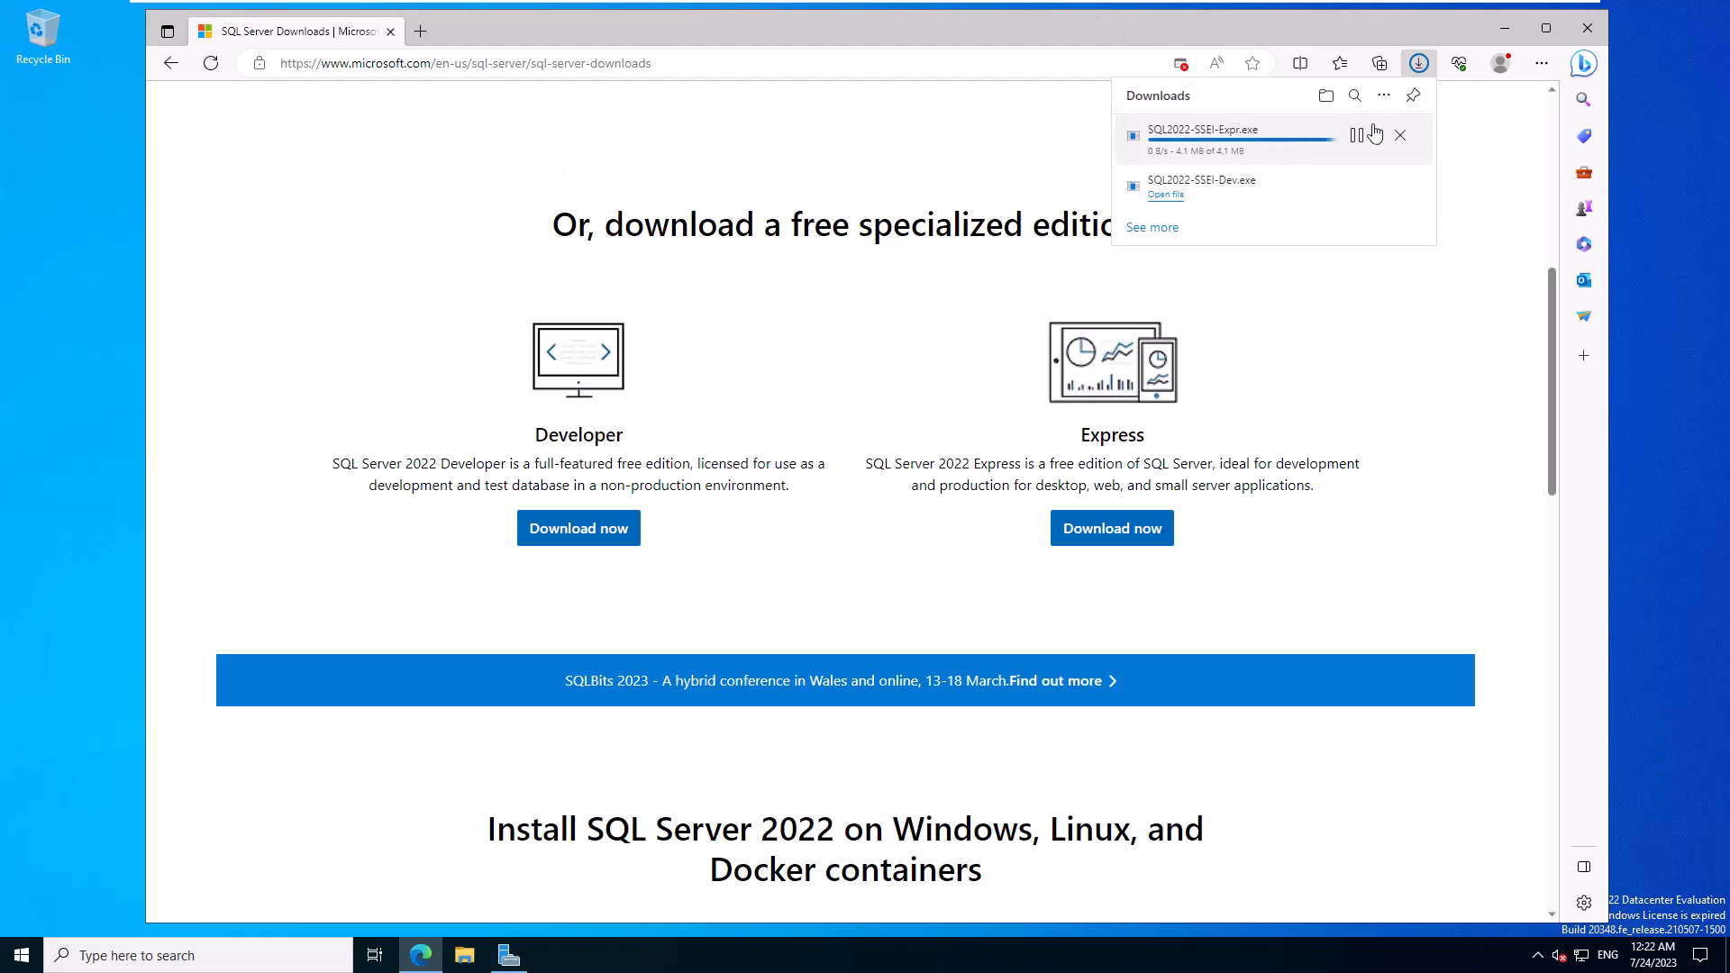
click(1403, 137)
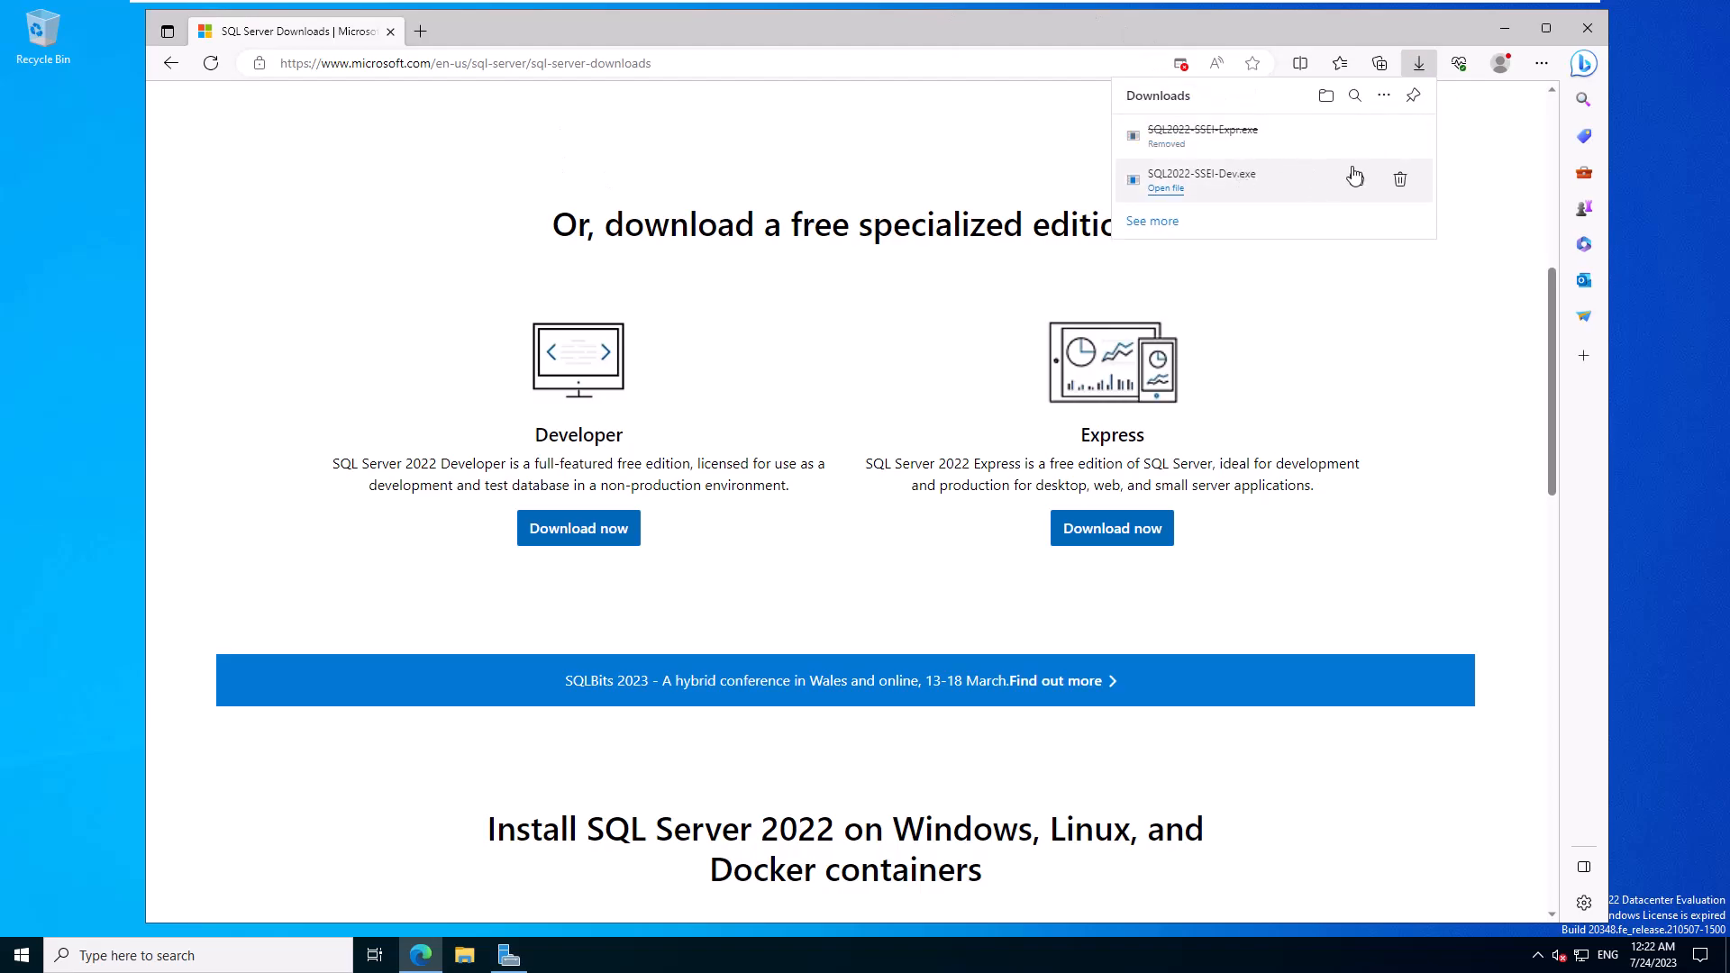
click(1166, 189)
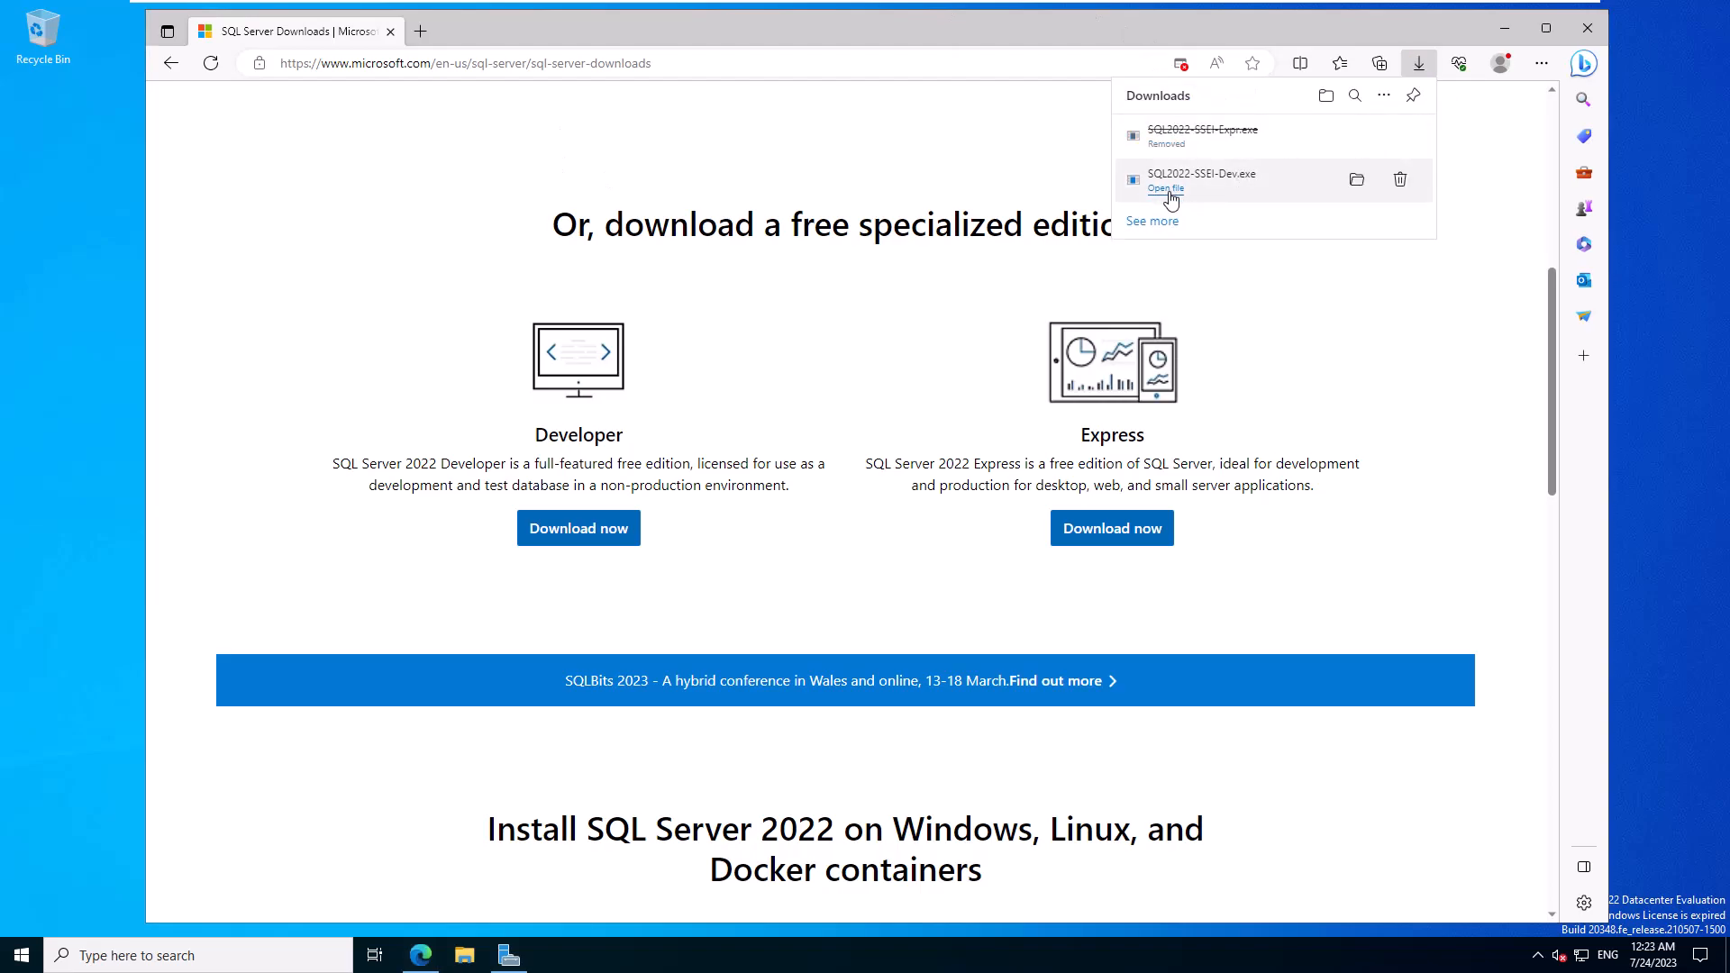
click(1507, 28)
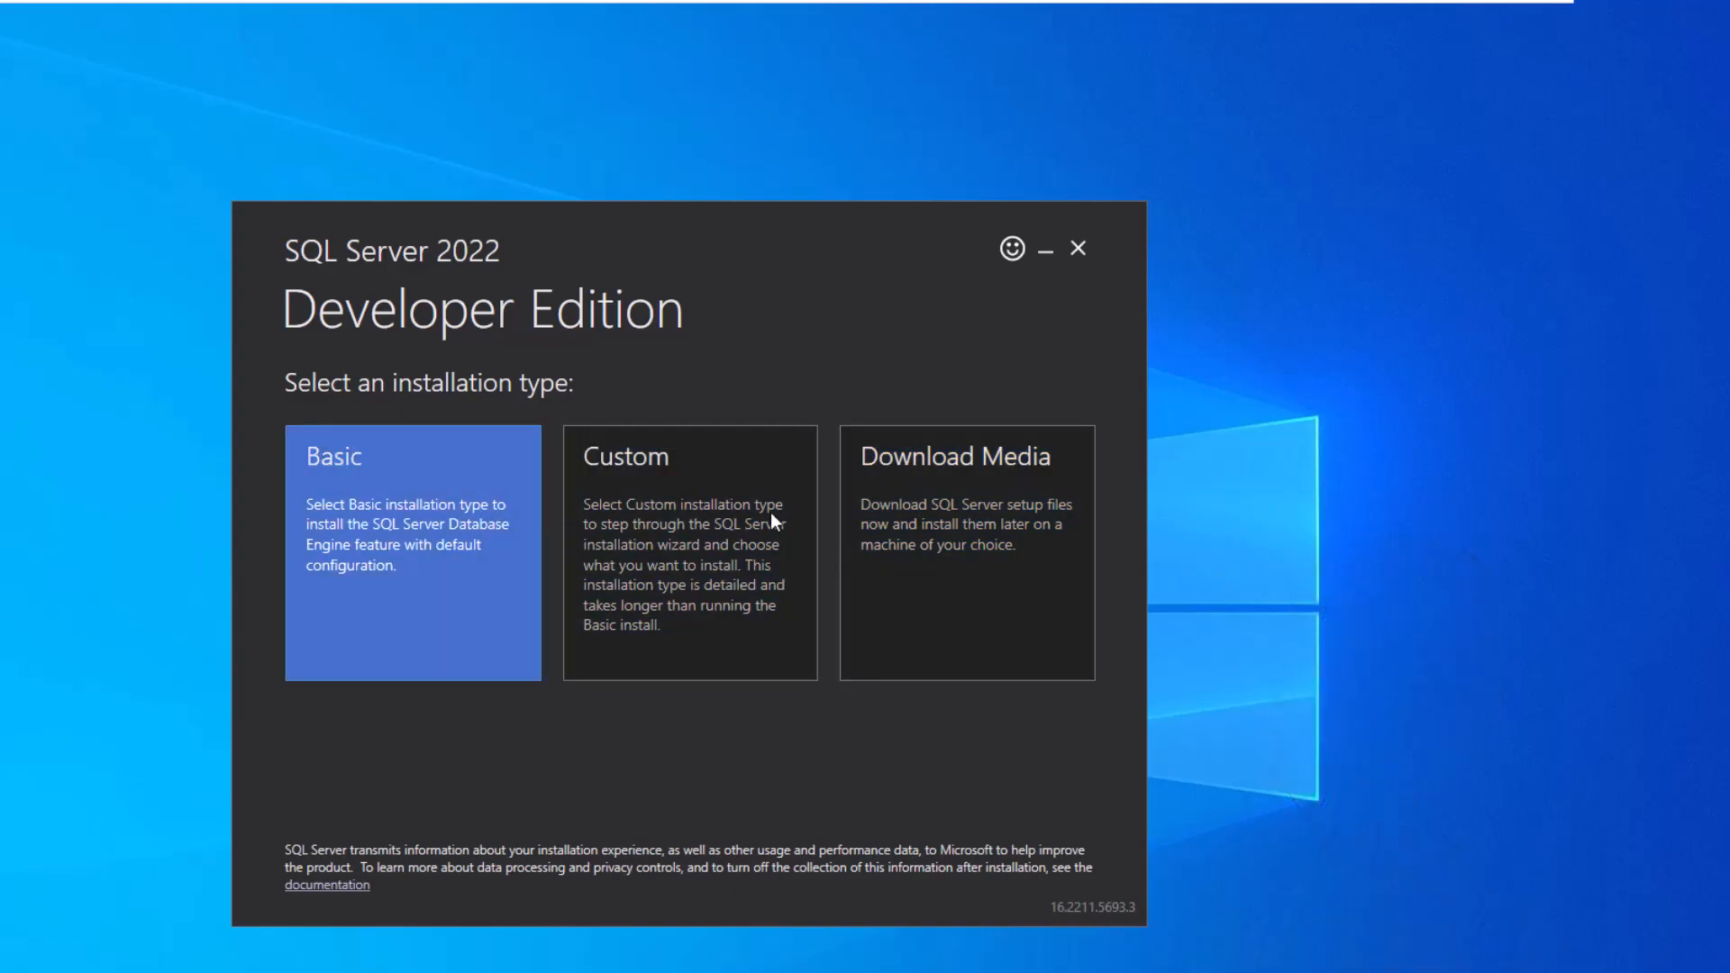
- Choose the Custom installation type and download the setup media to C:\SQL2022
click(717, 608)
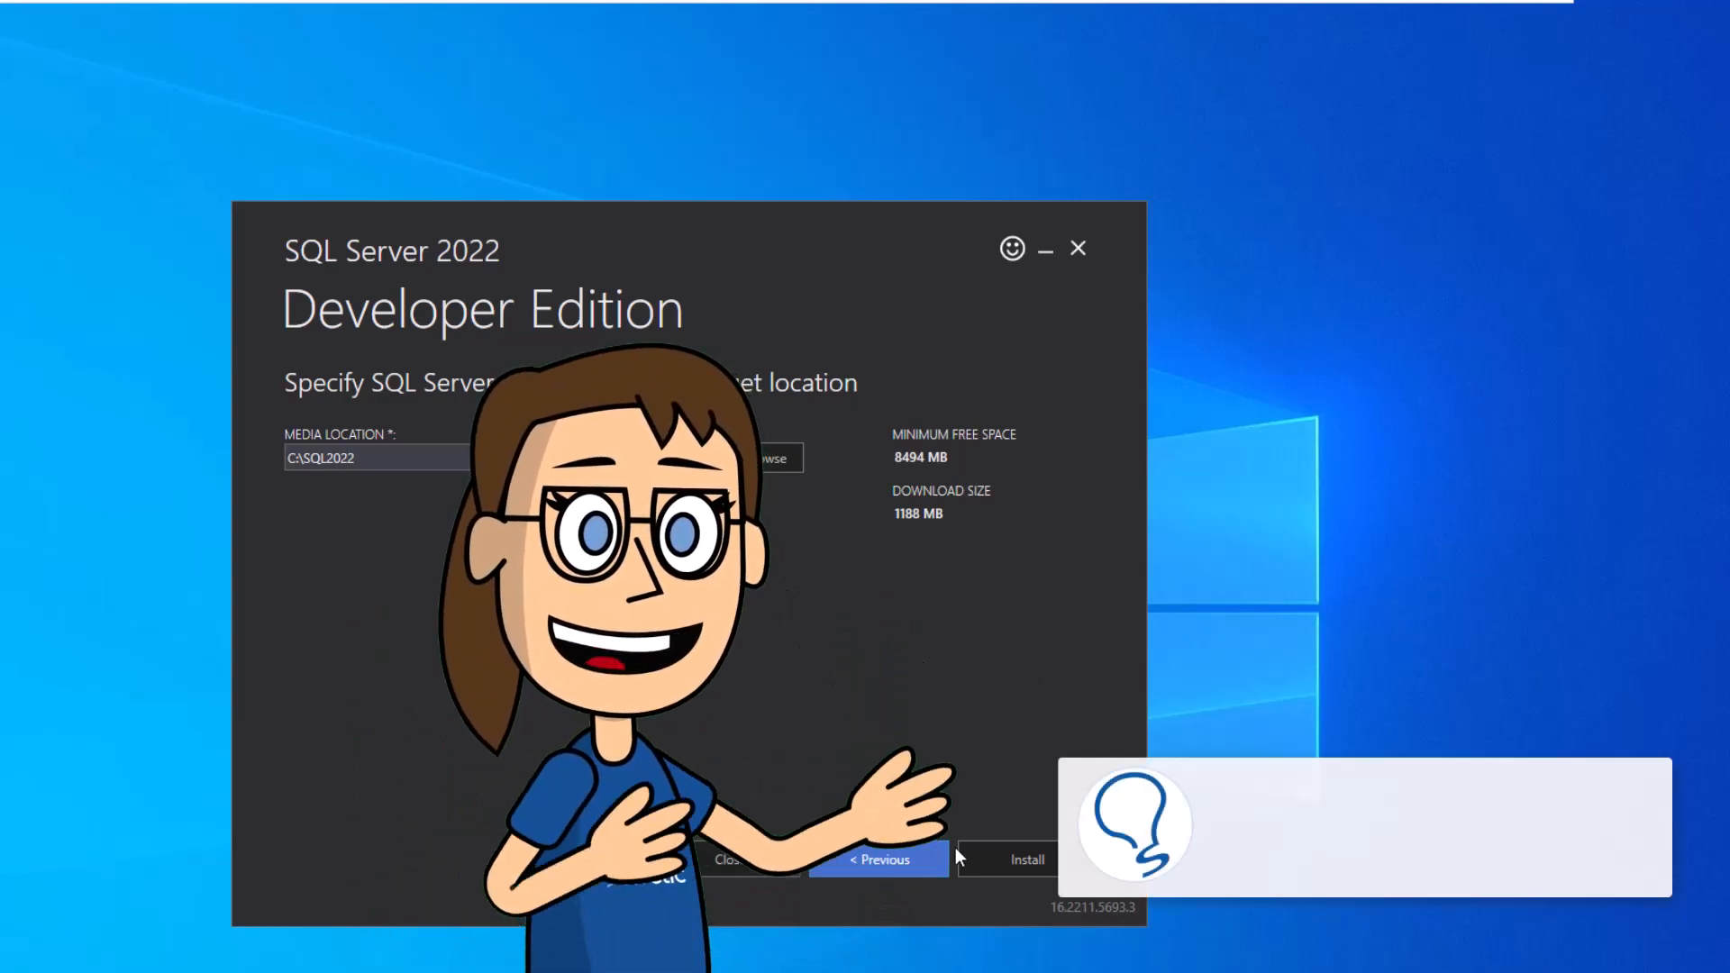
click(1020, 853)
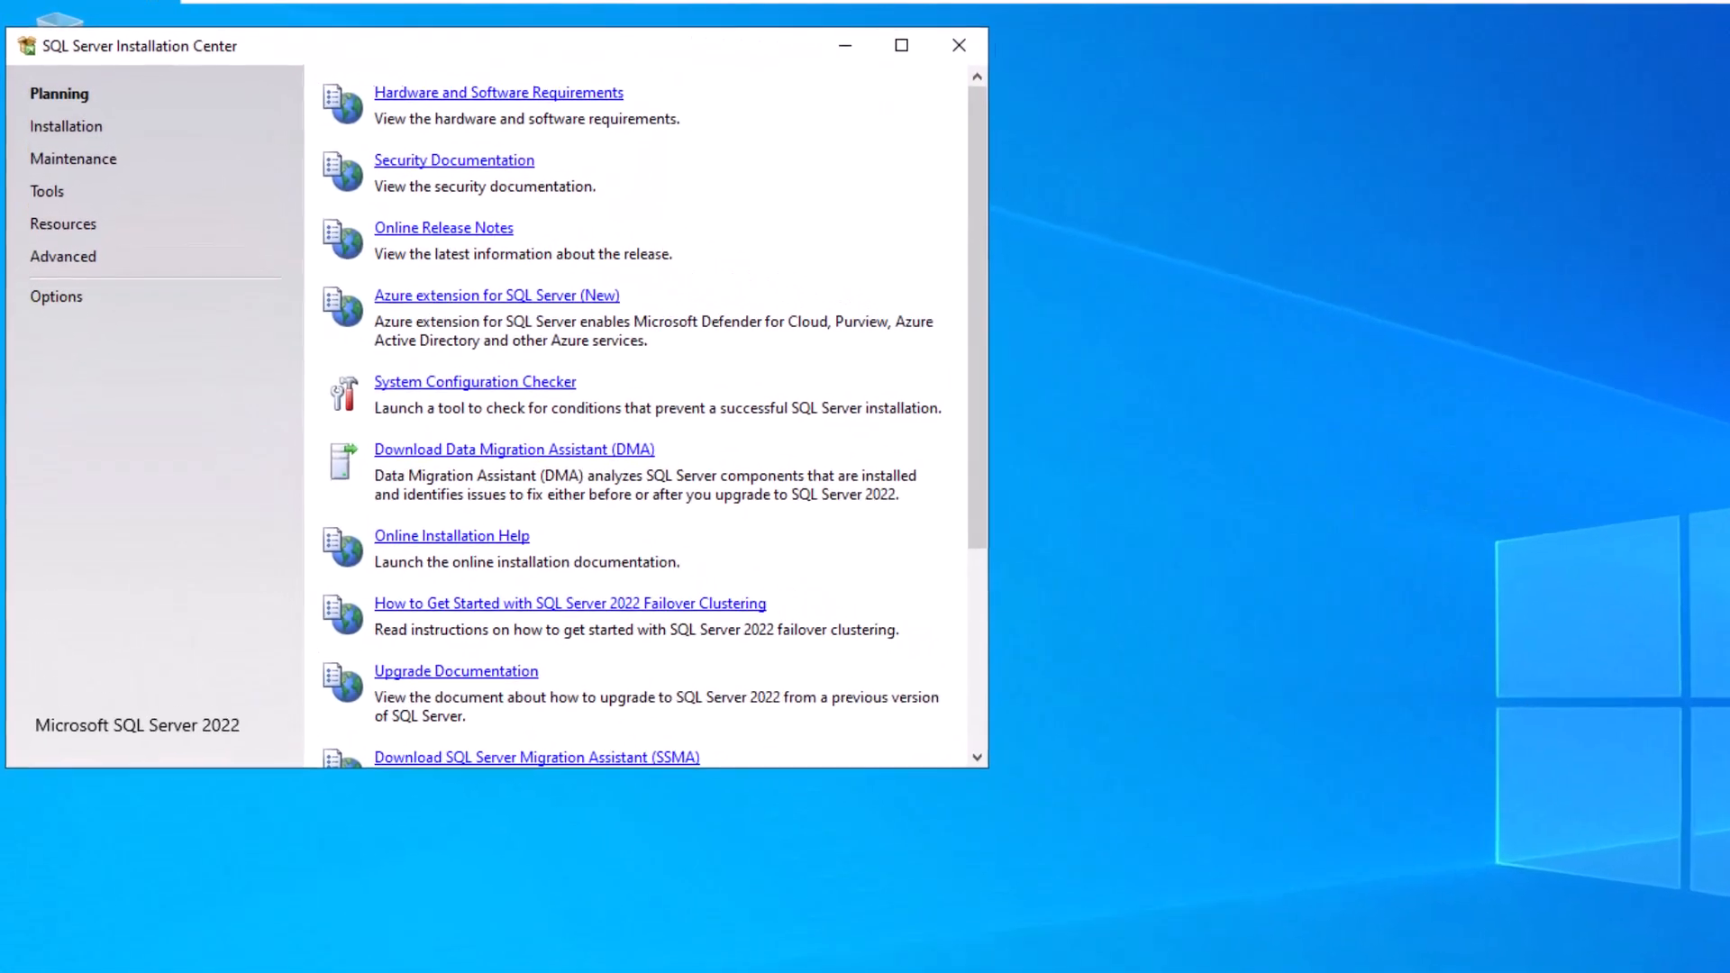
- Start 'New SQL Server standalone installation' from the Installation page
click(77, 139)
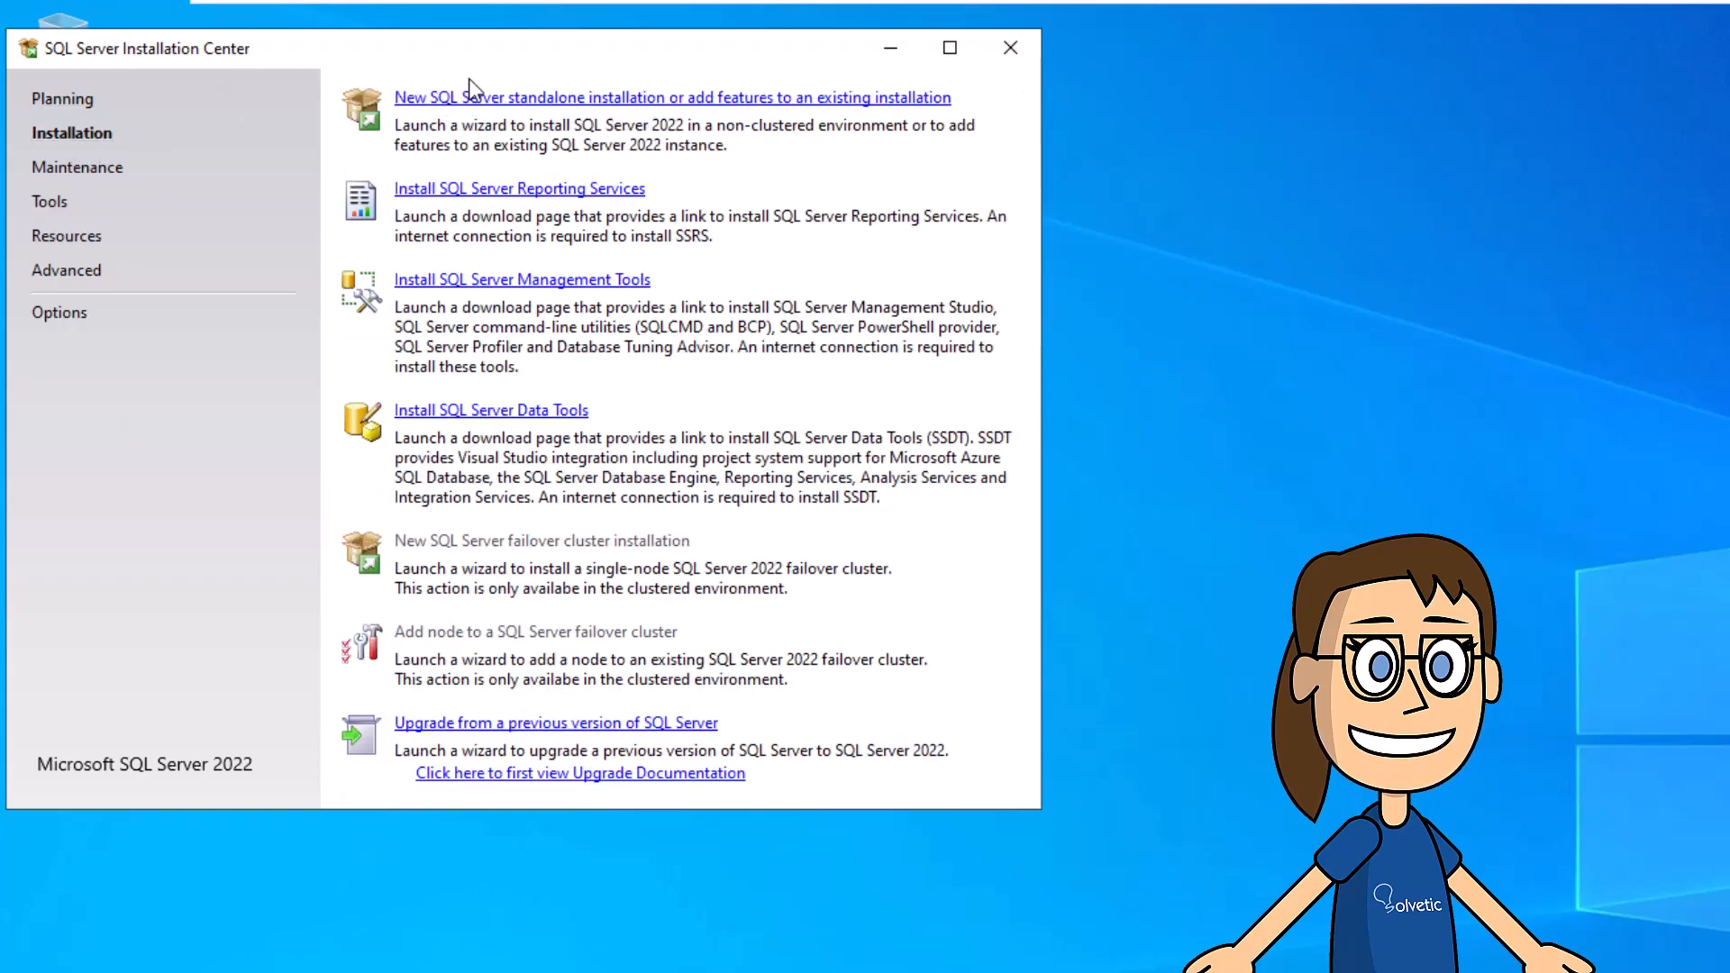
click(516, 106)
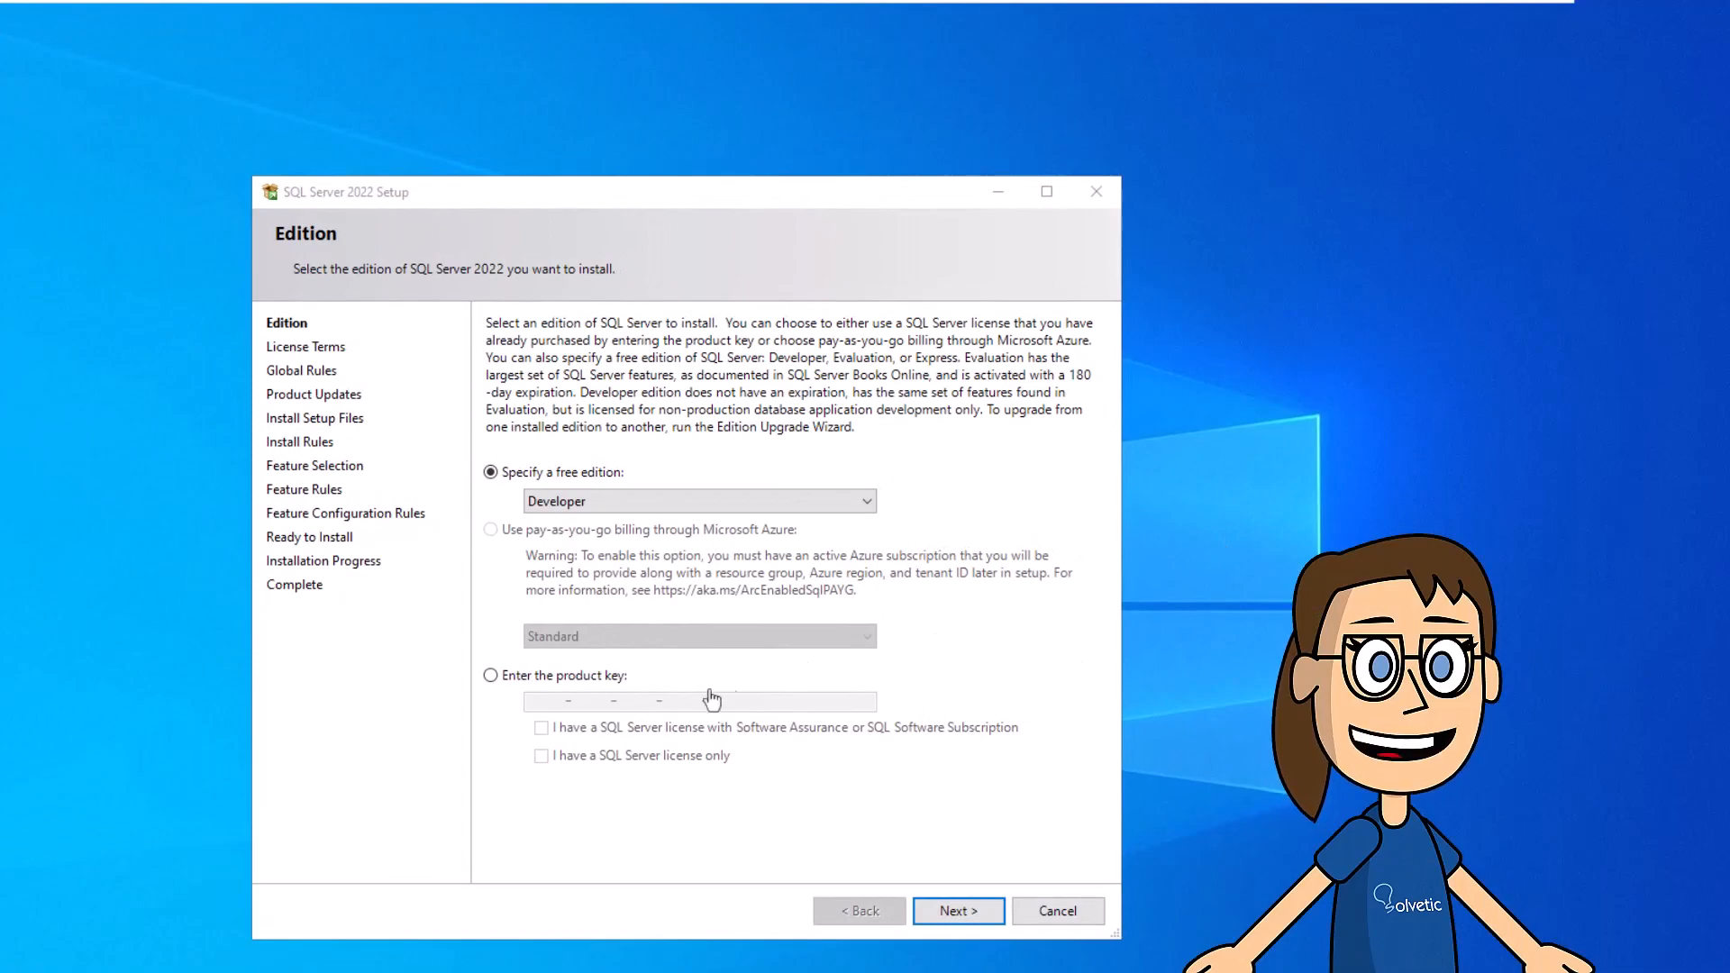
- Keep Developer as the edition and continue to the license terms
click(636, 503)
click(626, 541)
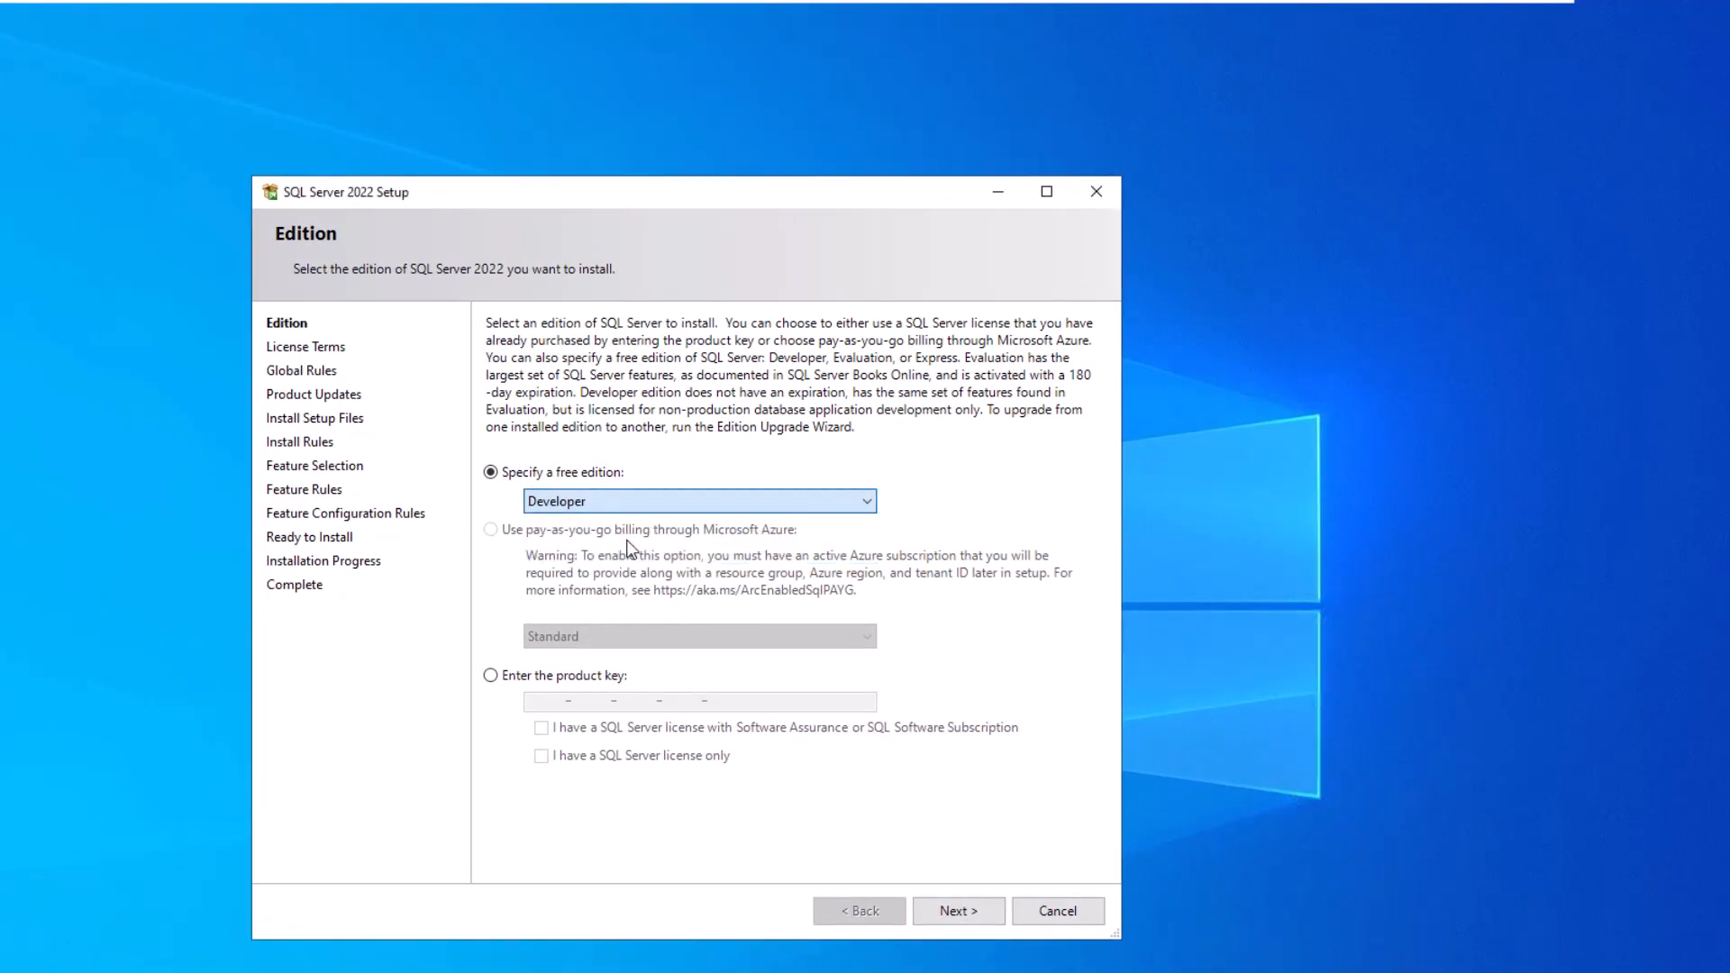
click(946, 912)
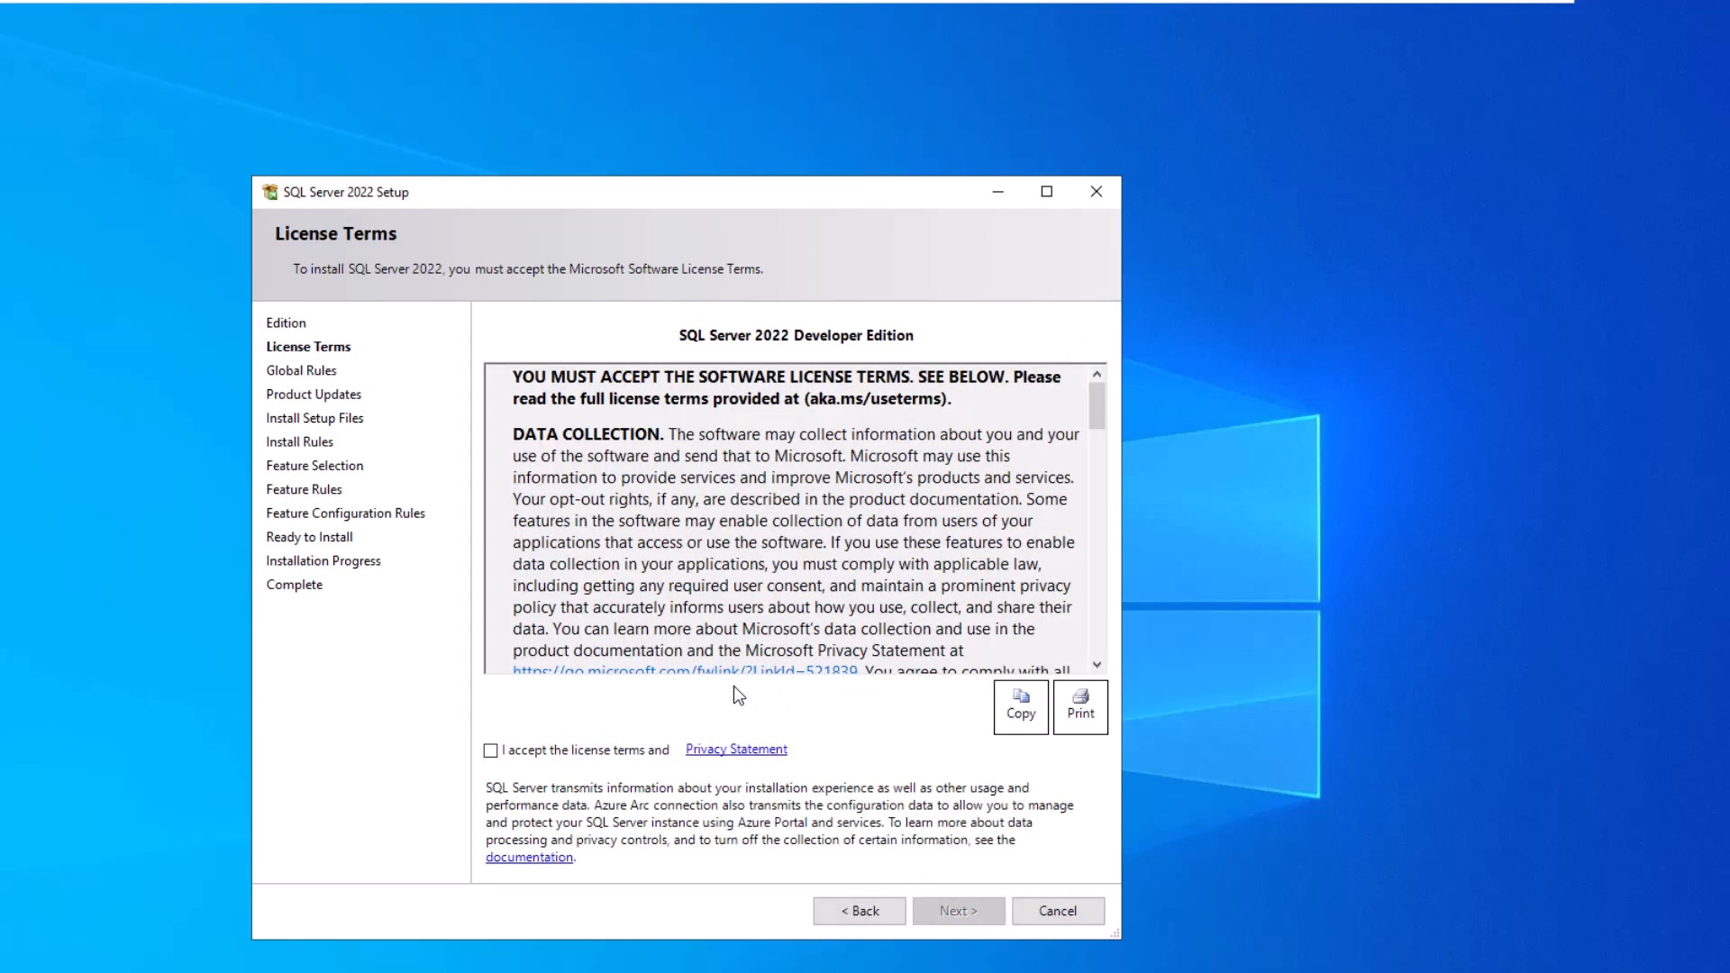
- Accept the license terms and pass the install rules checks to Feature Selection
click(491, 752)
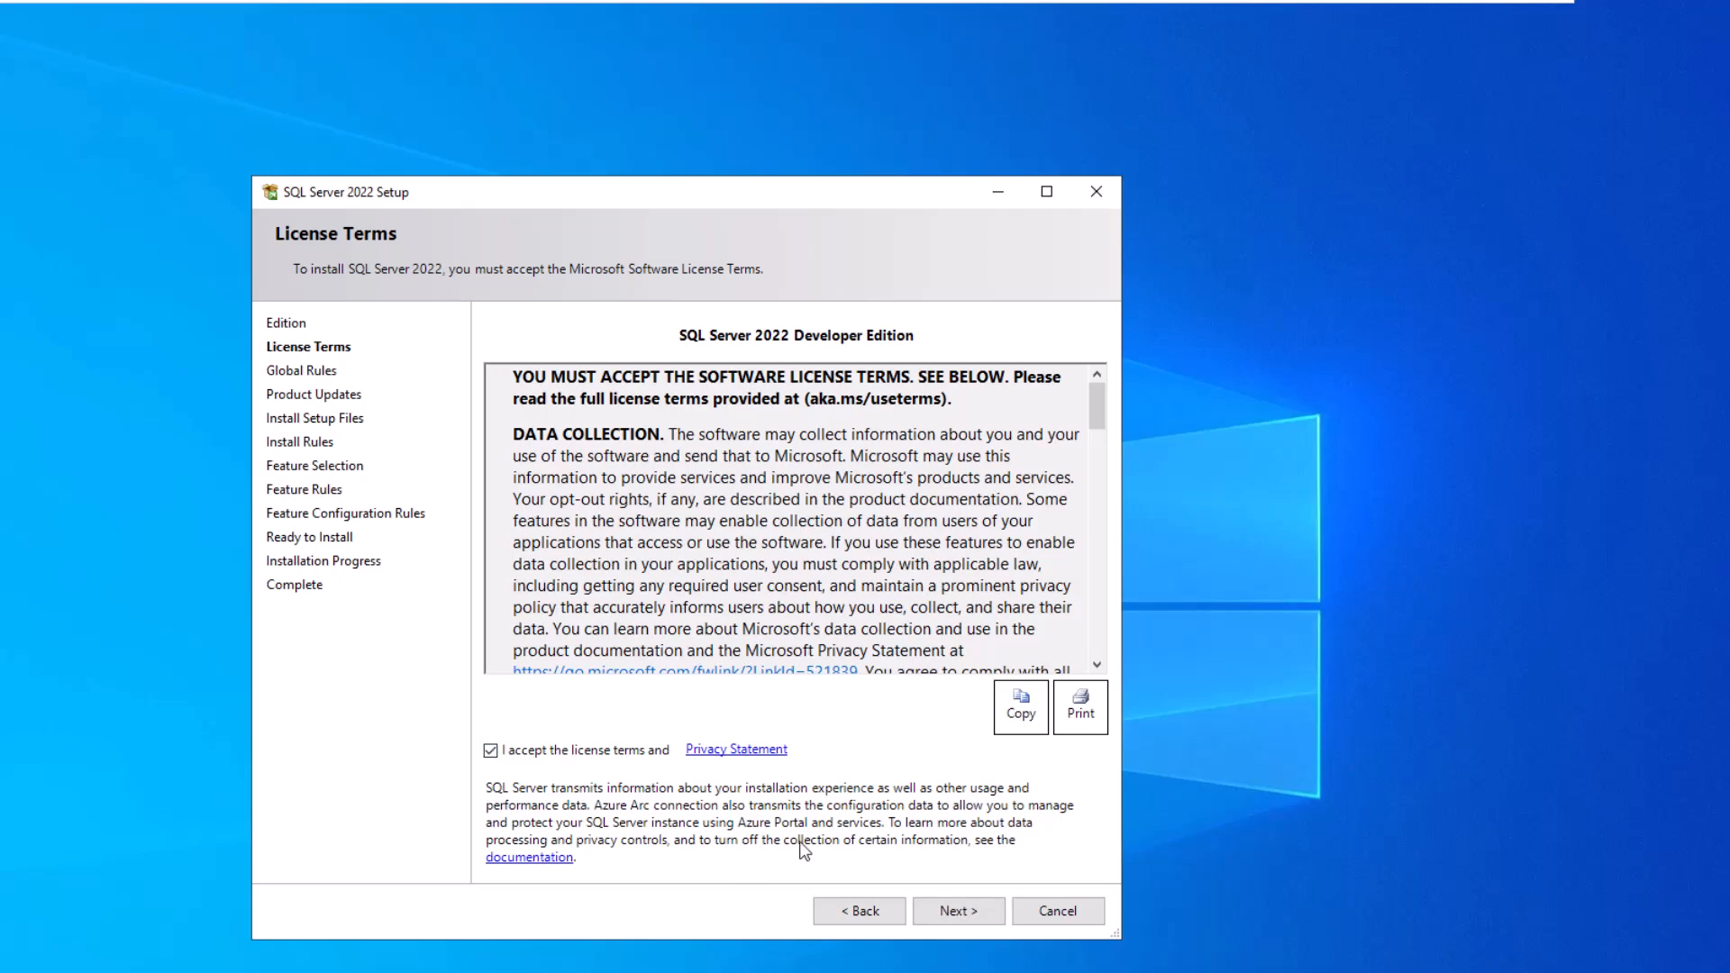
click(945, 912)
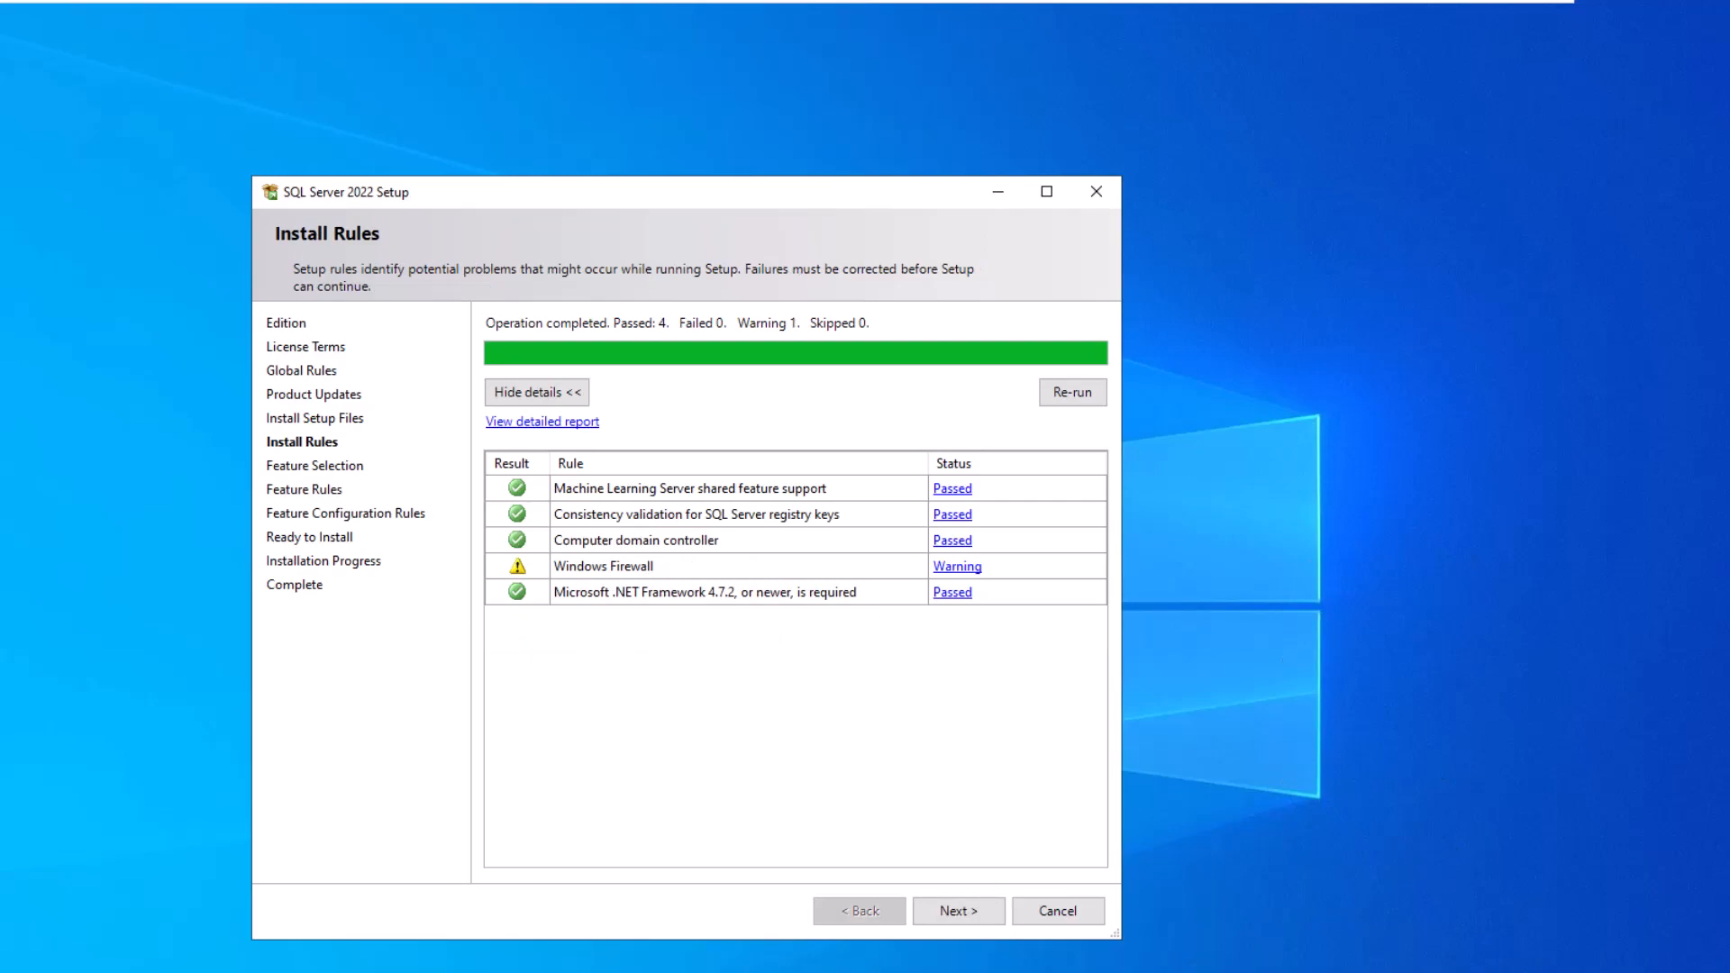
click(961, 911)
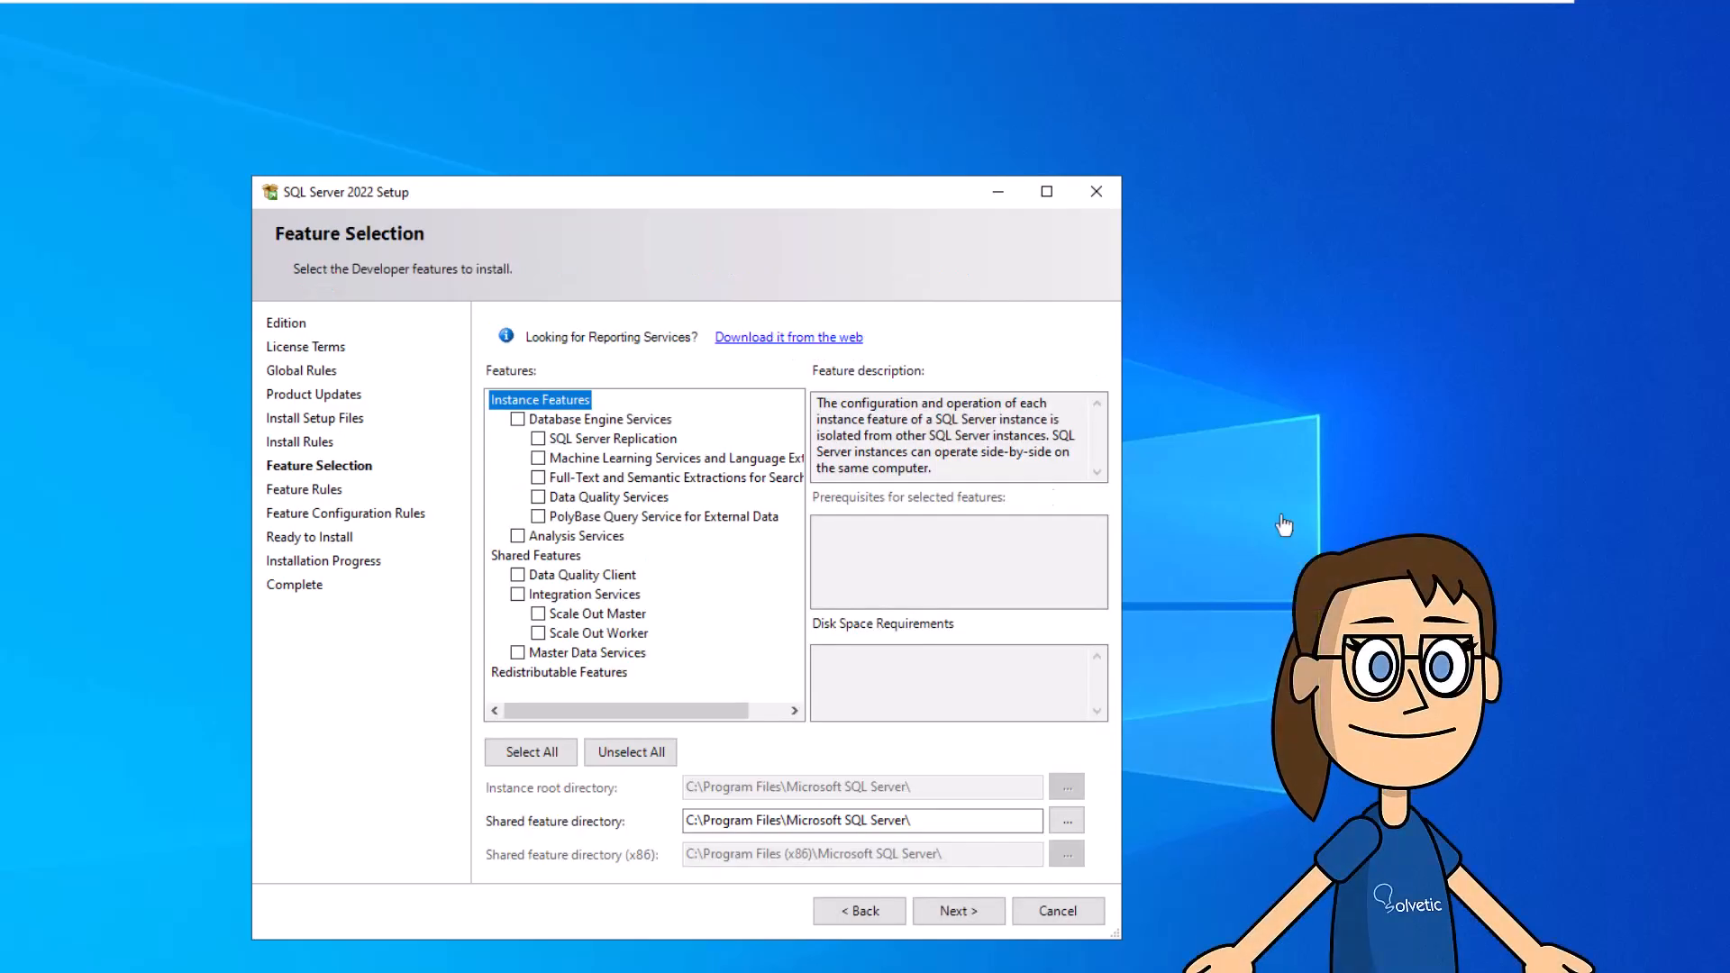
- Select Database Engine Services, SQL Server Replication, Full-Text and Data Quality Services, then continue
click(518, 419)
click(538, 438)
click(538, 497)
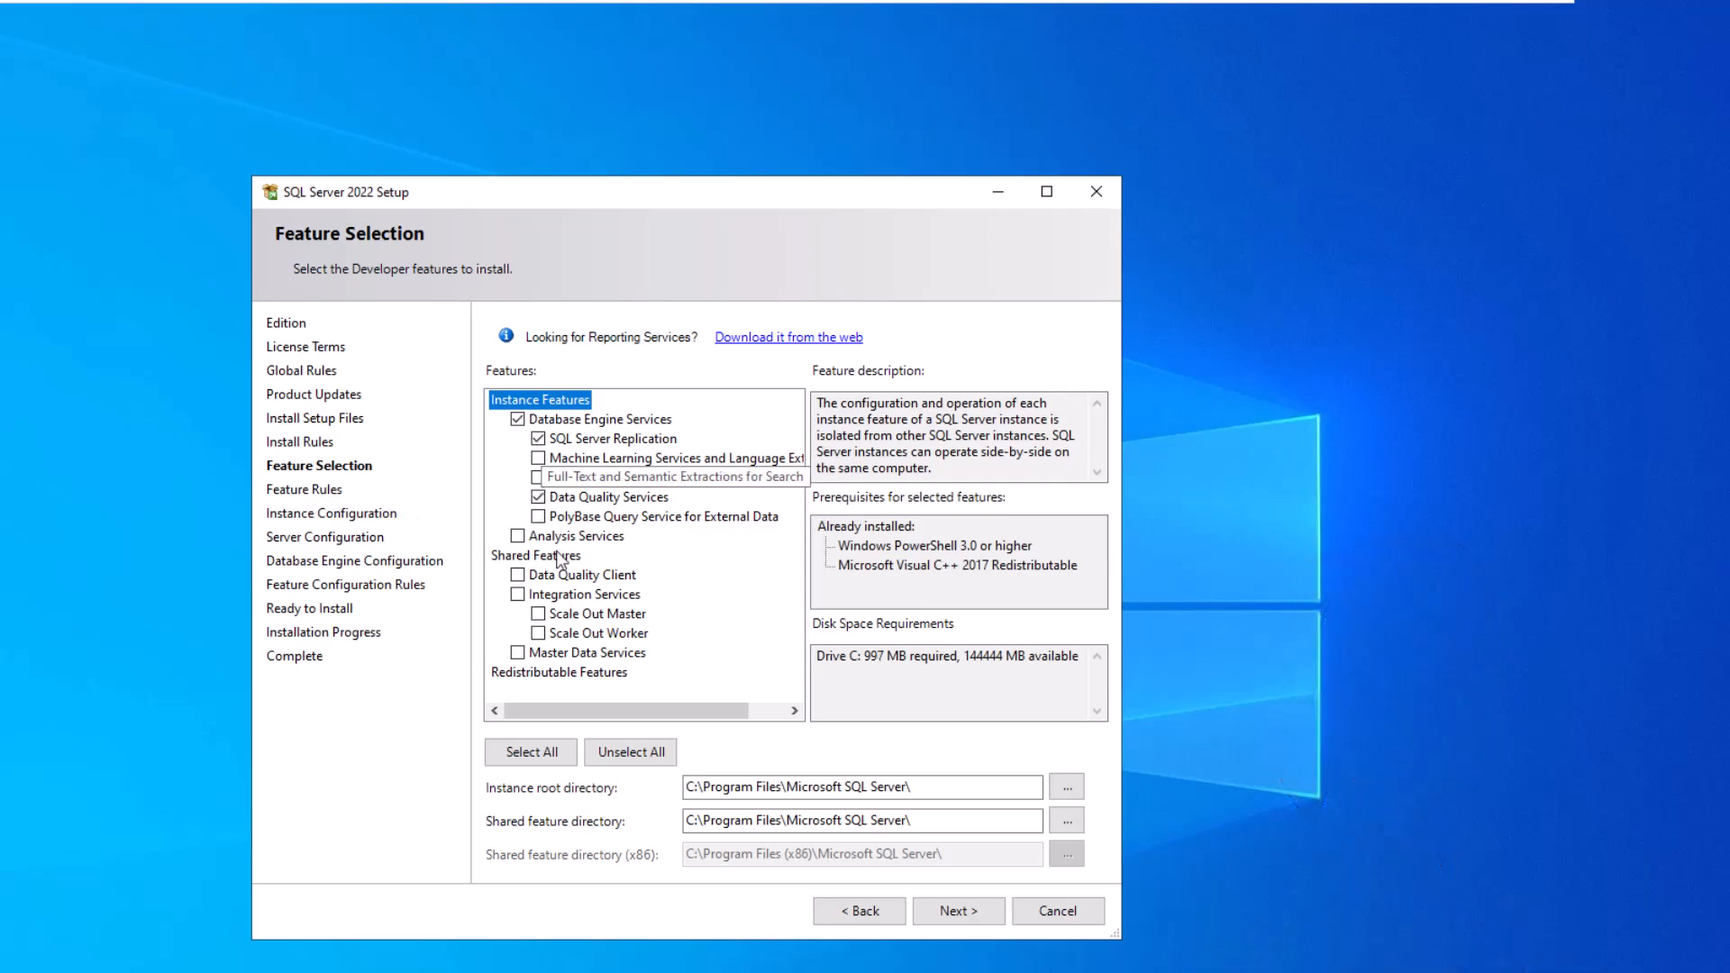
click(538, 478)
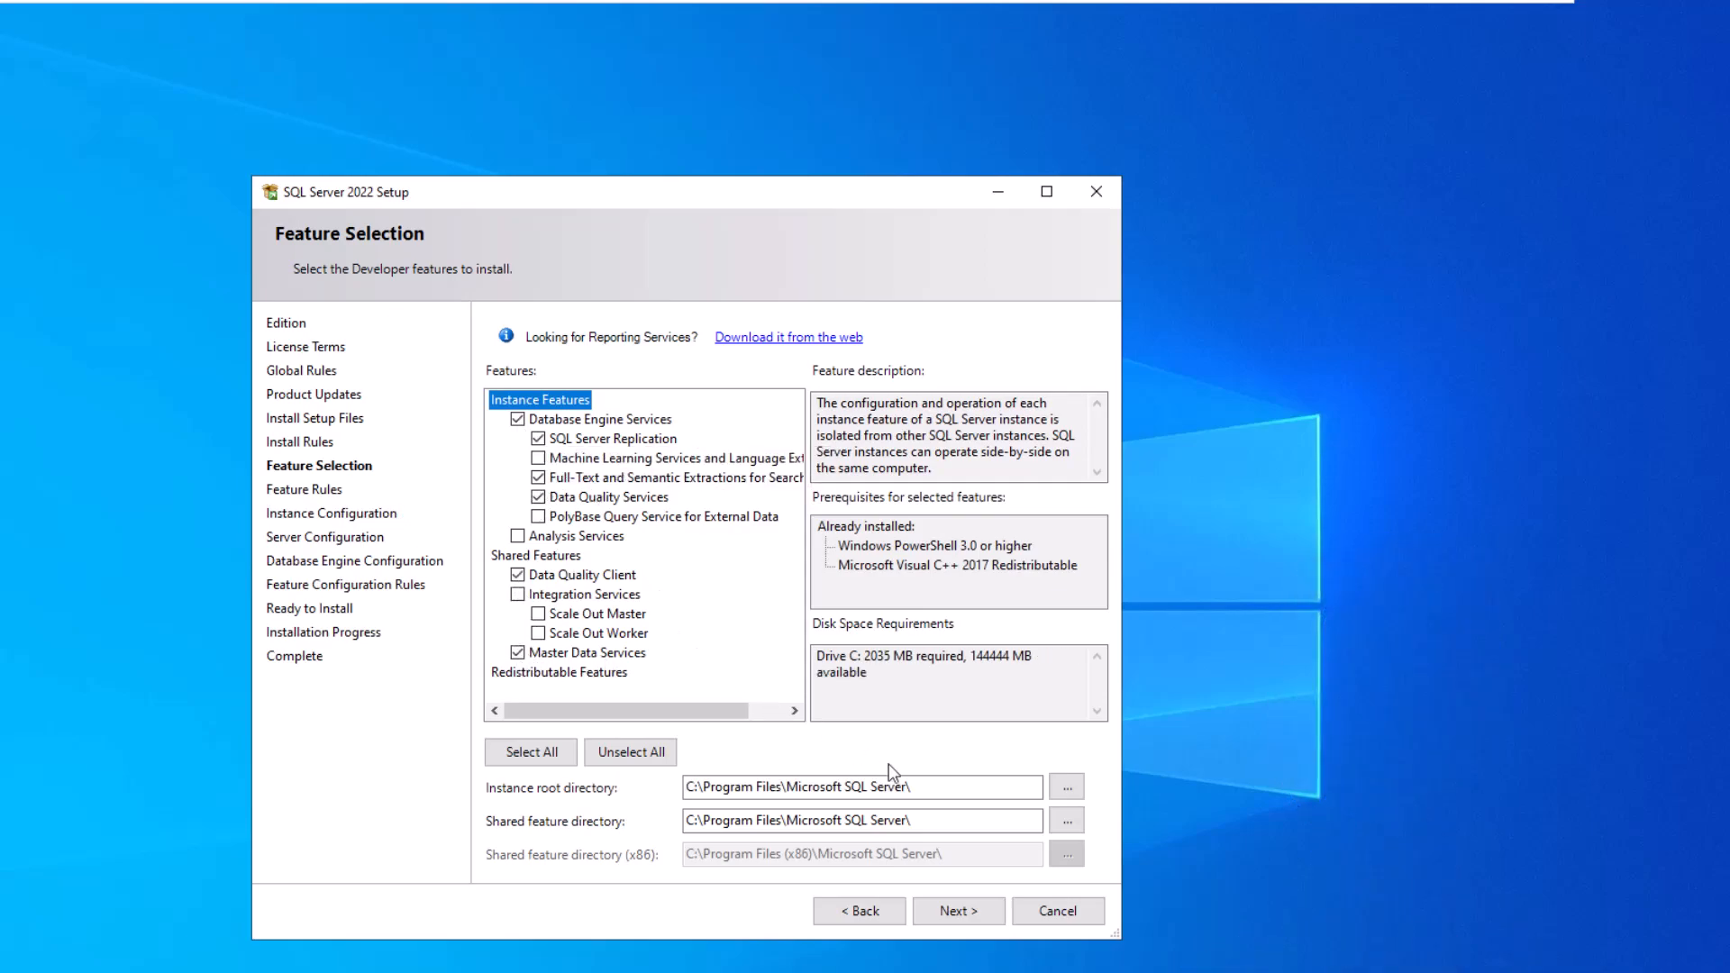
click(961, 909)
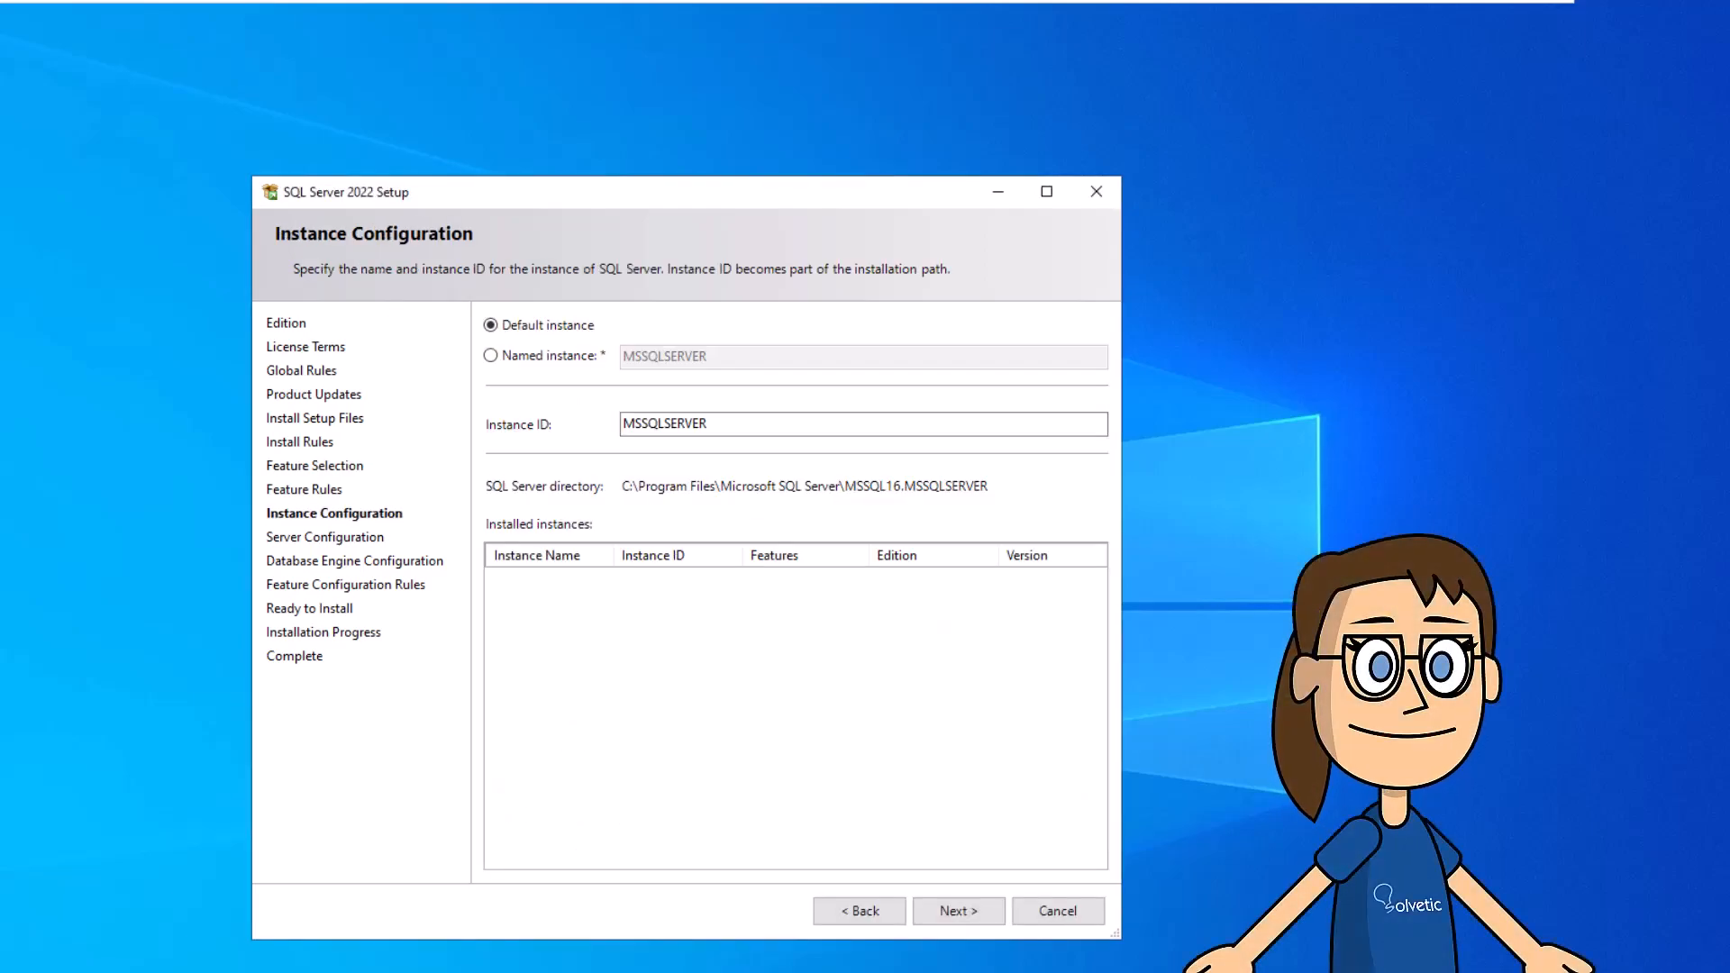
- Keep the default MSSQLSERVER instance and the default service accounts
click(971, 919)
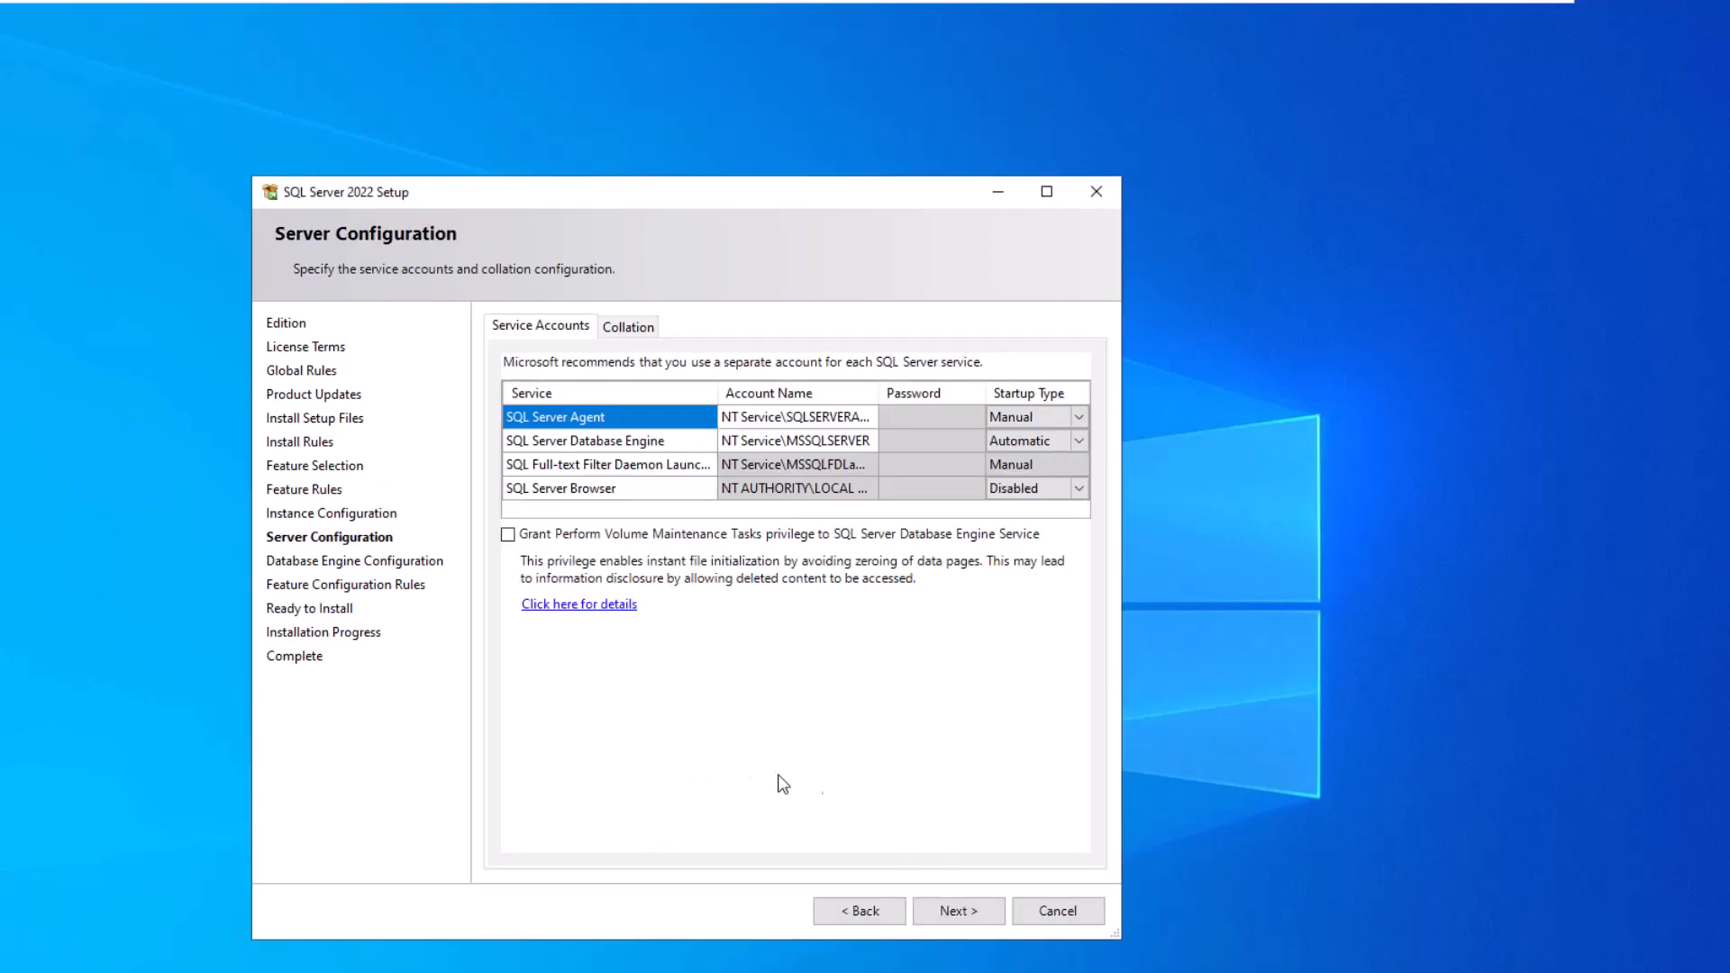
click(957, 913)
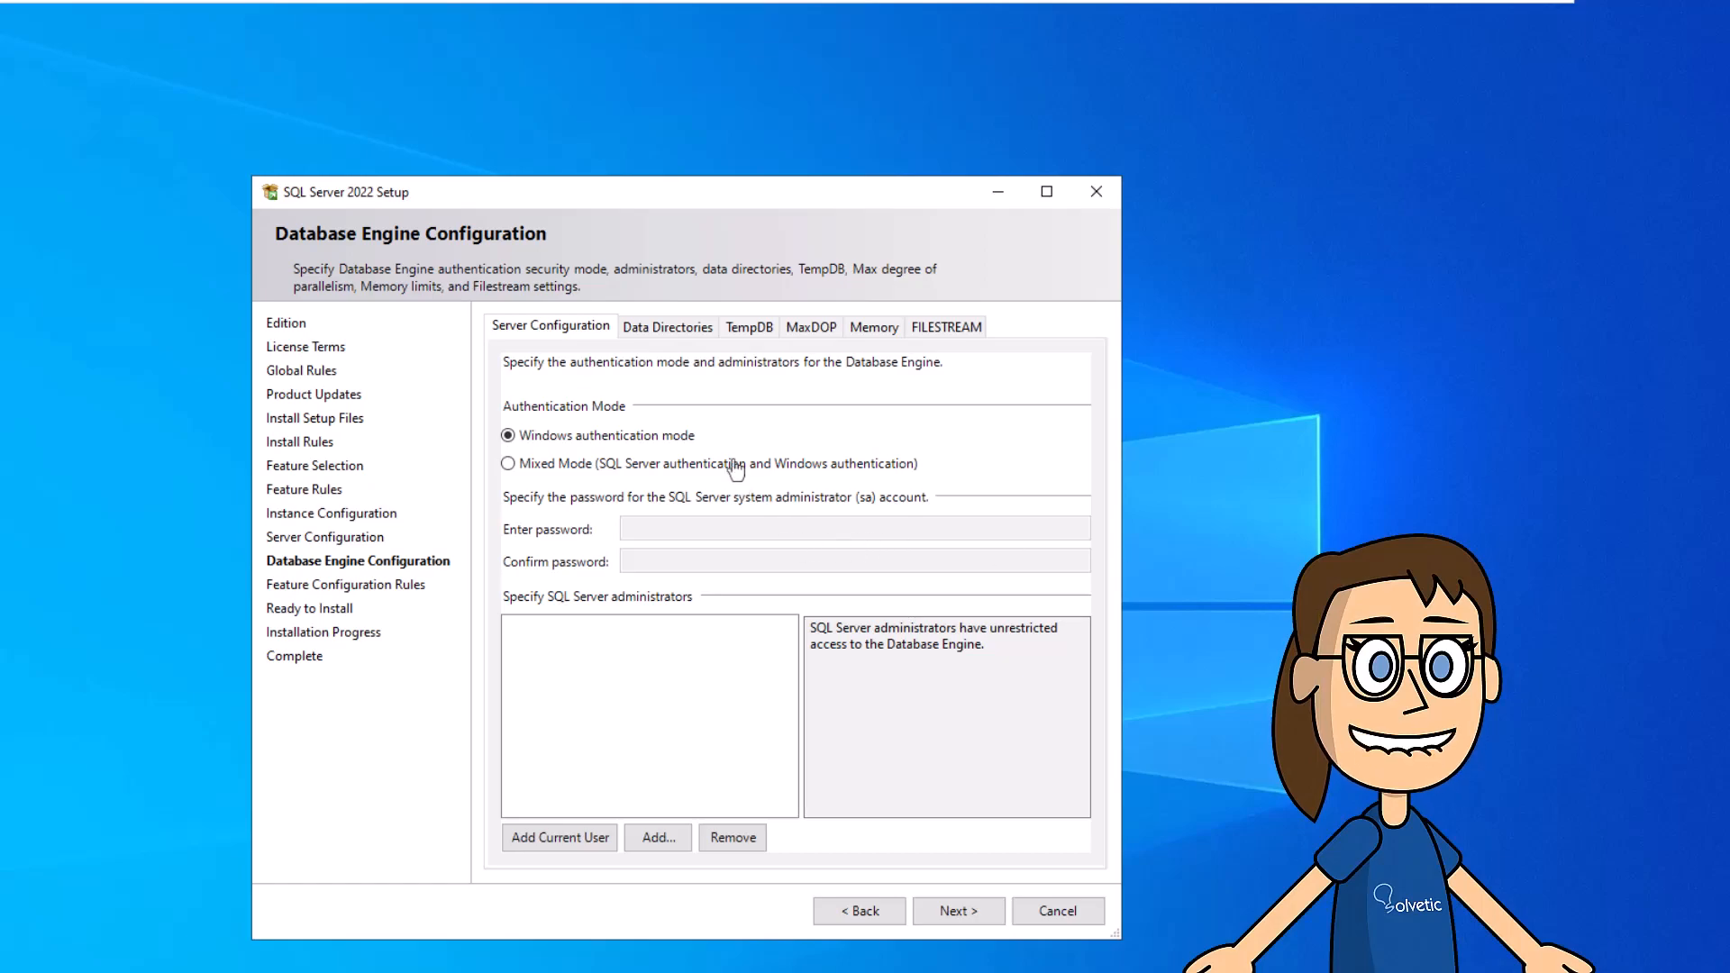
- Switch to Mixed Mode, enter an sa password, and add the current user as administrator
click(509, 464)
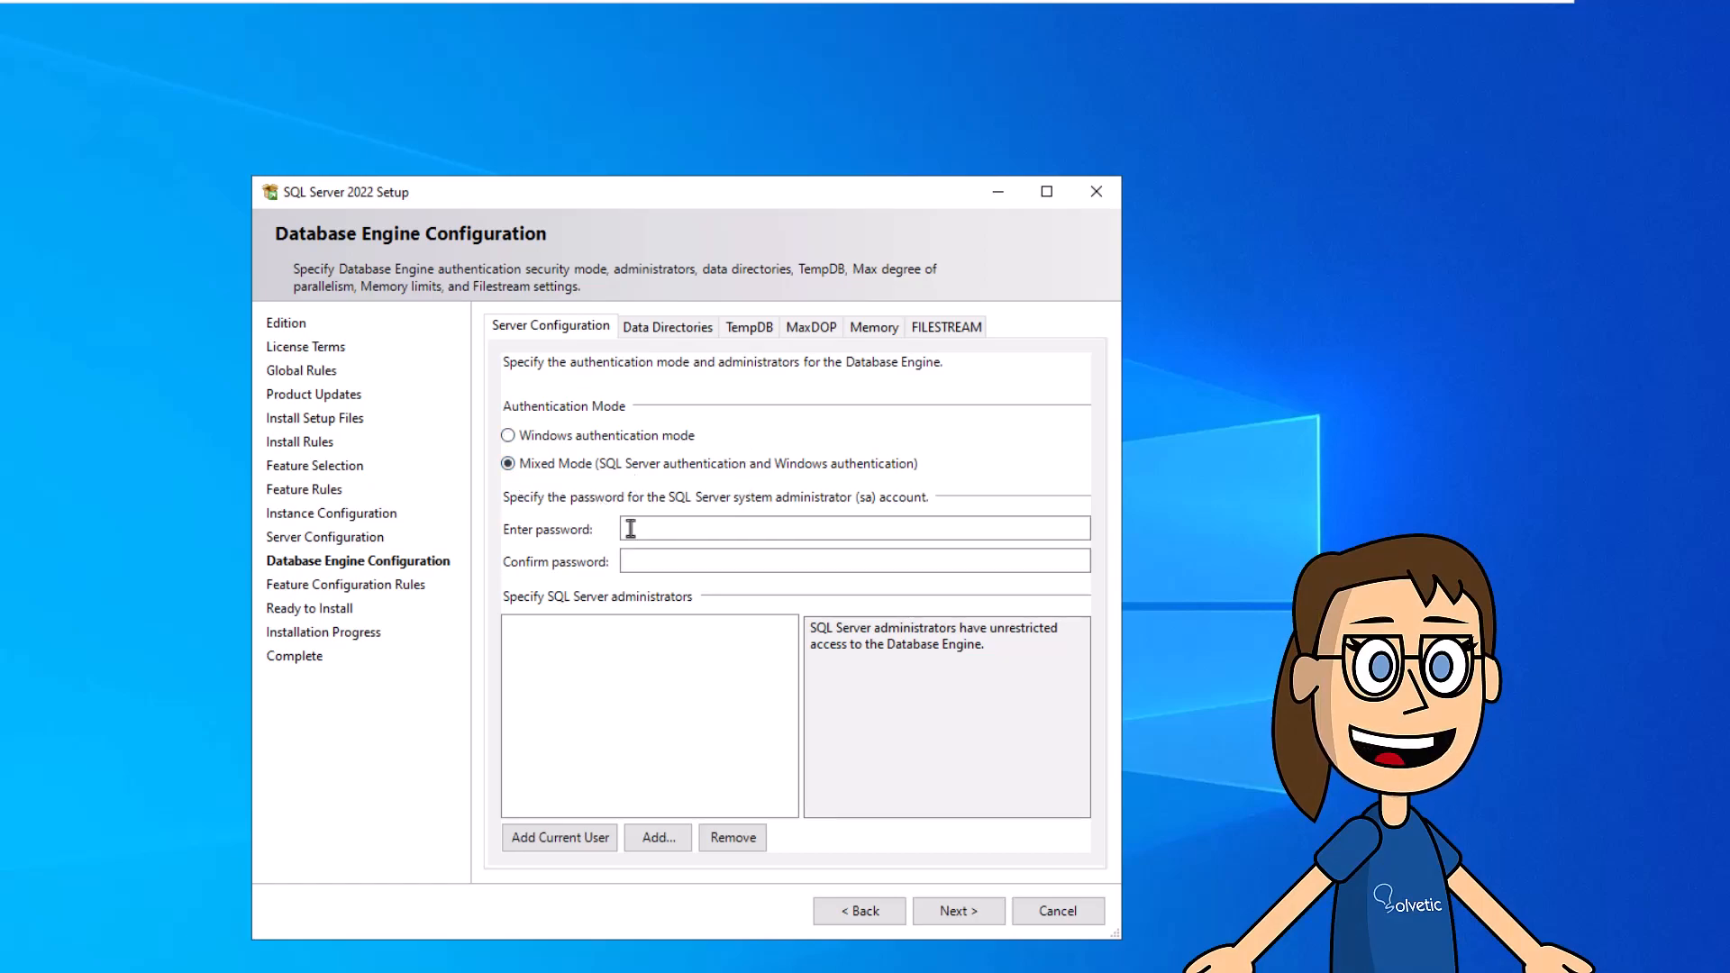
click(664, 530)
text(****)
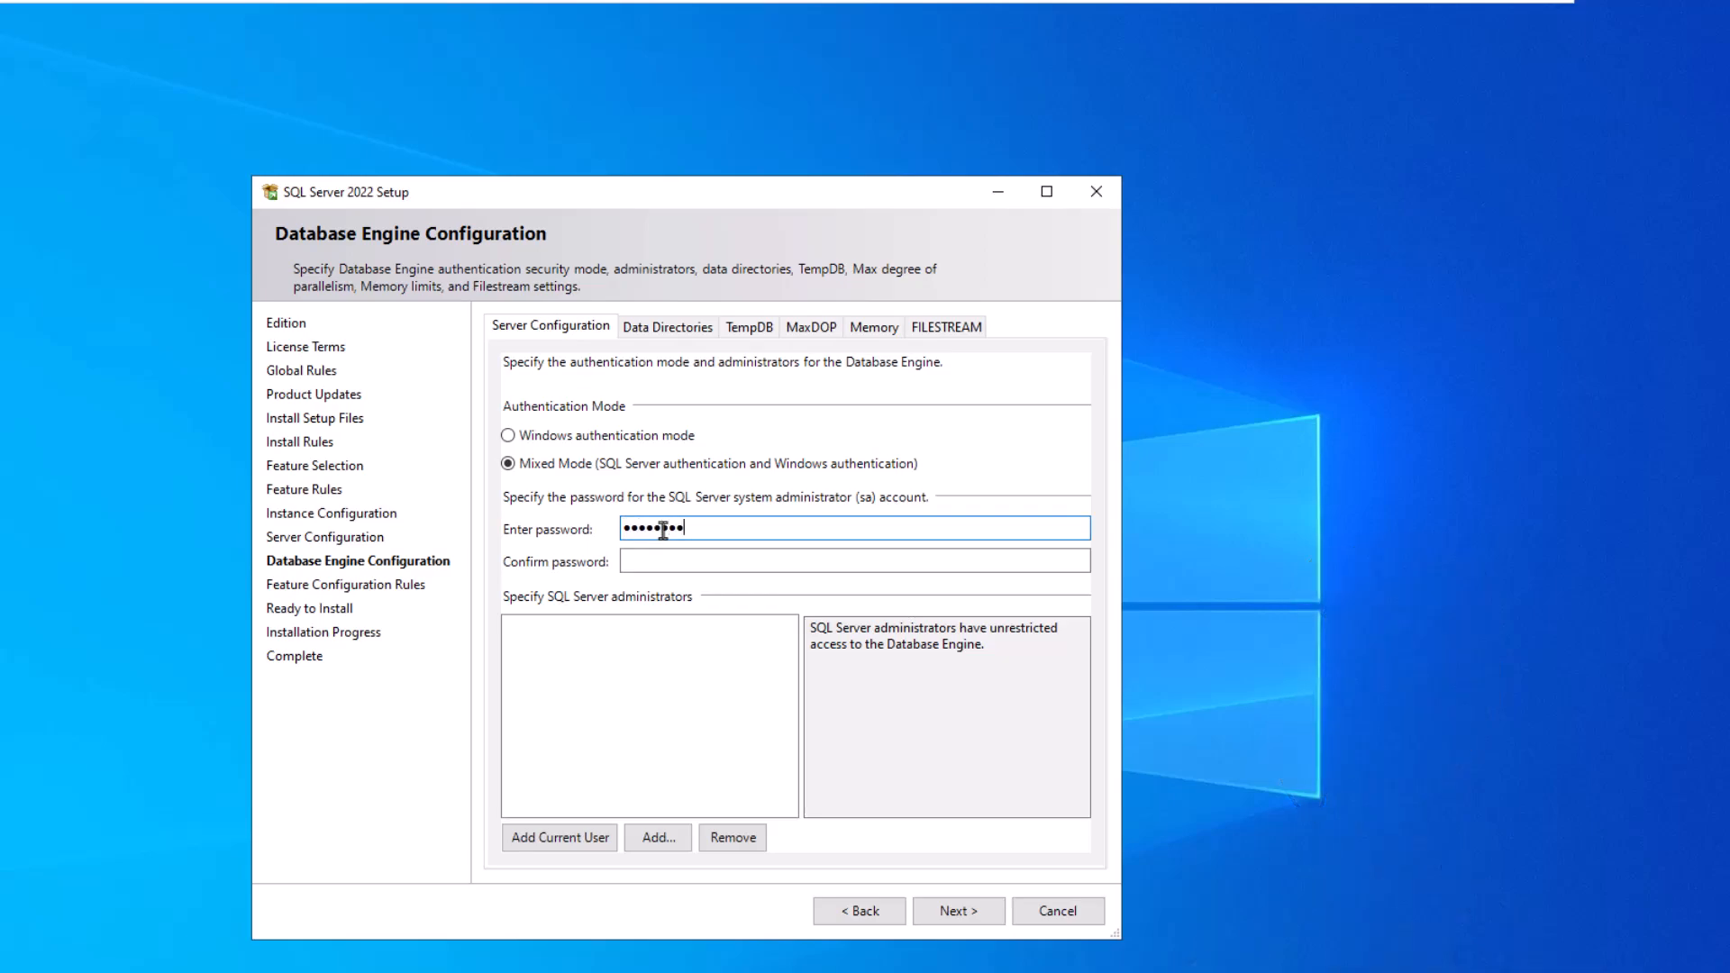
key(Tab)
text(*)
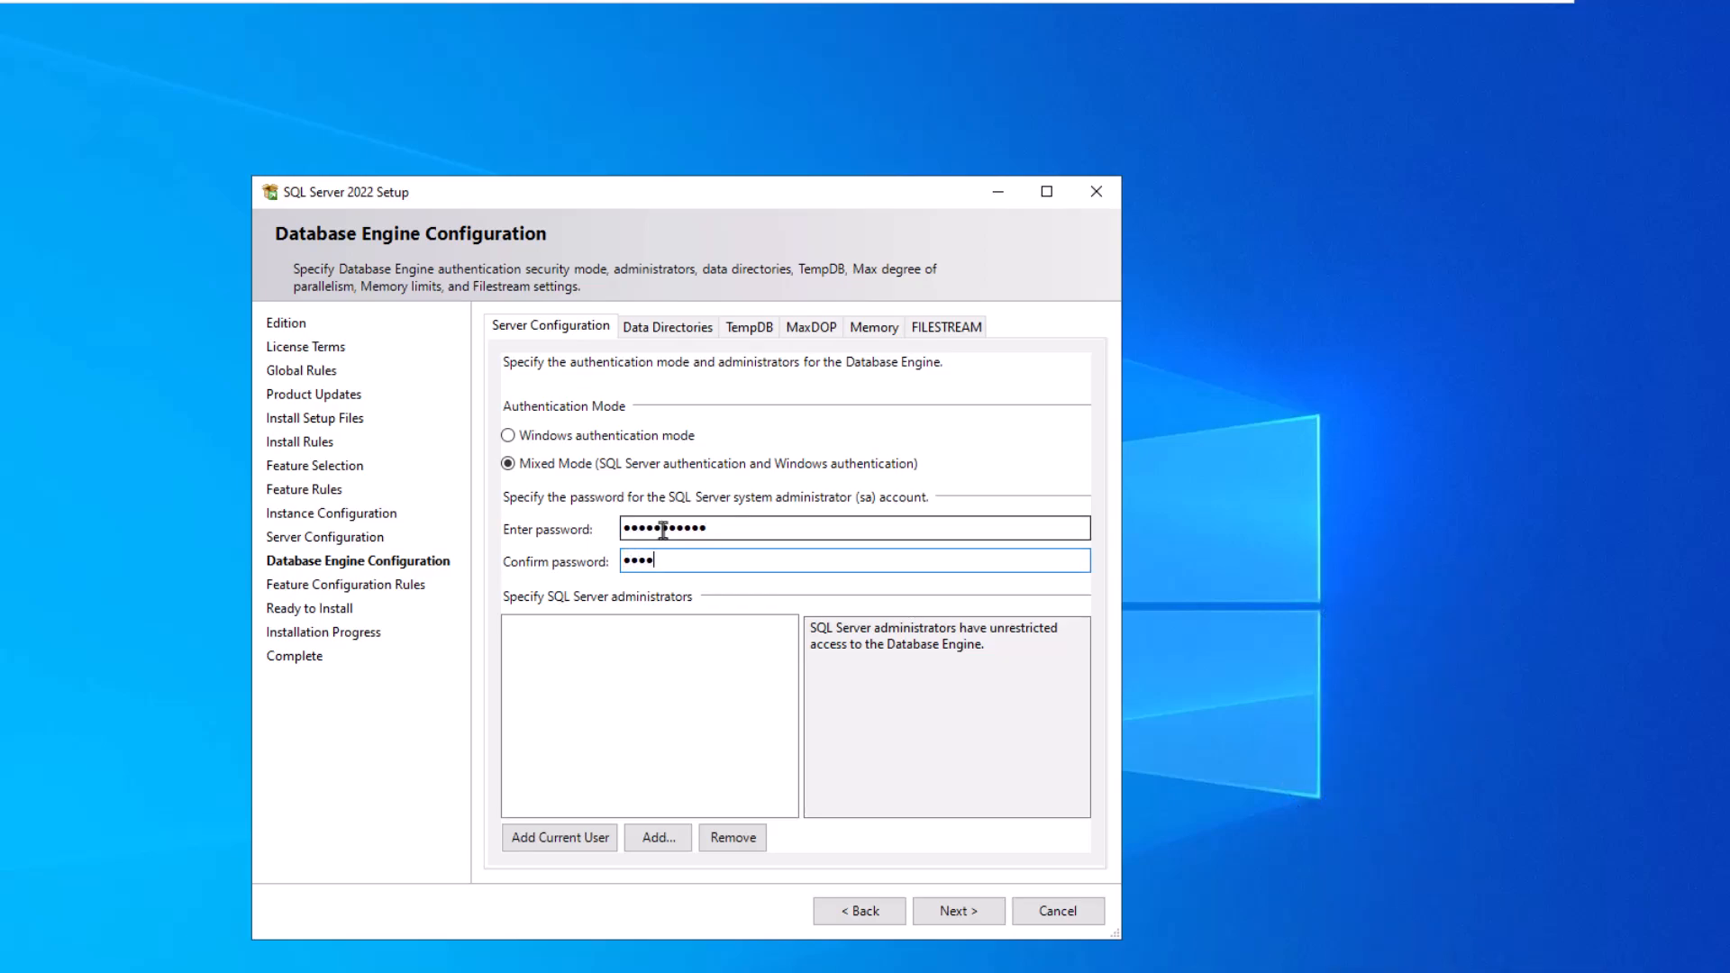
text(*)
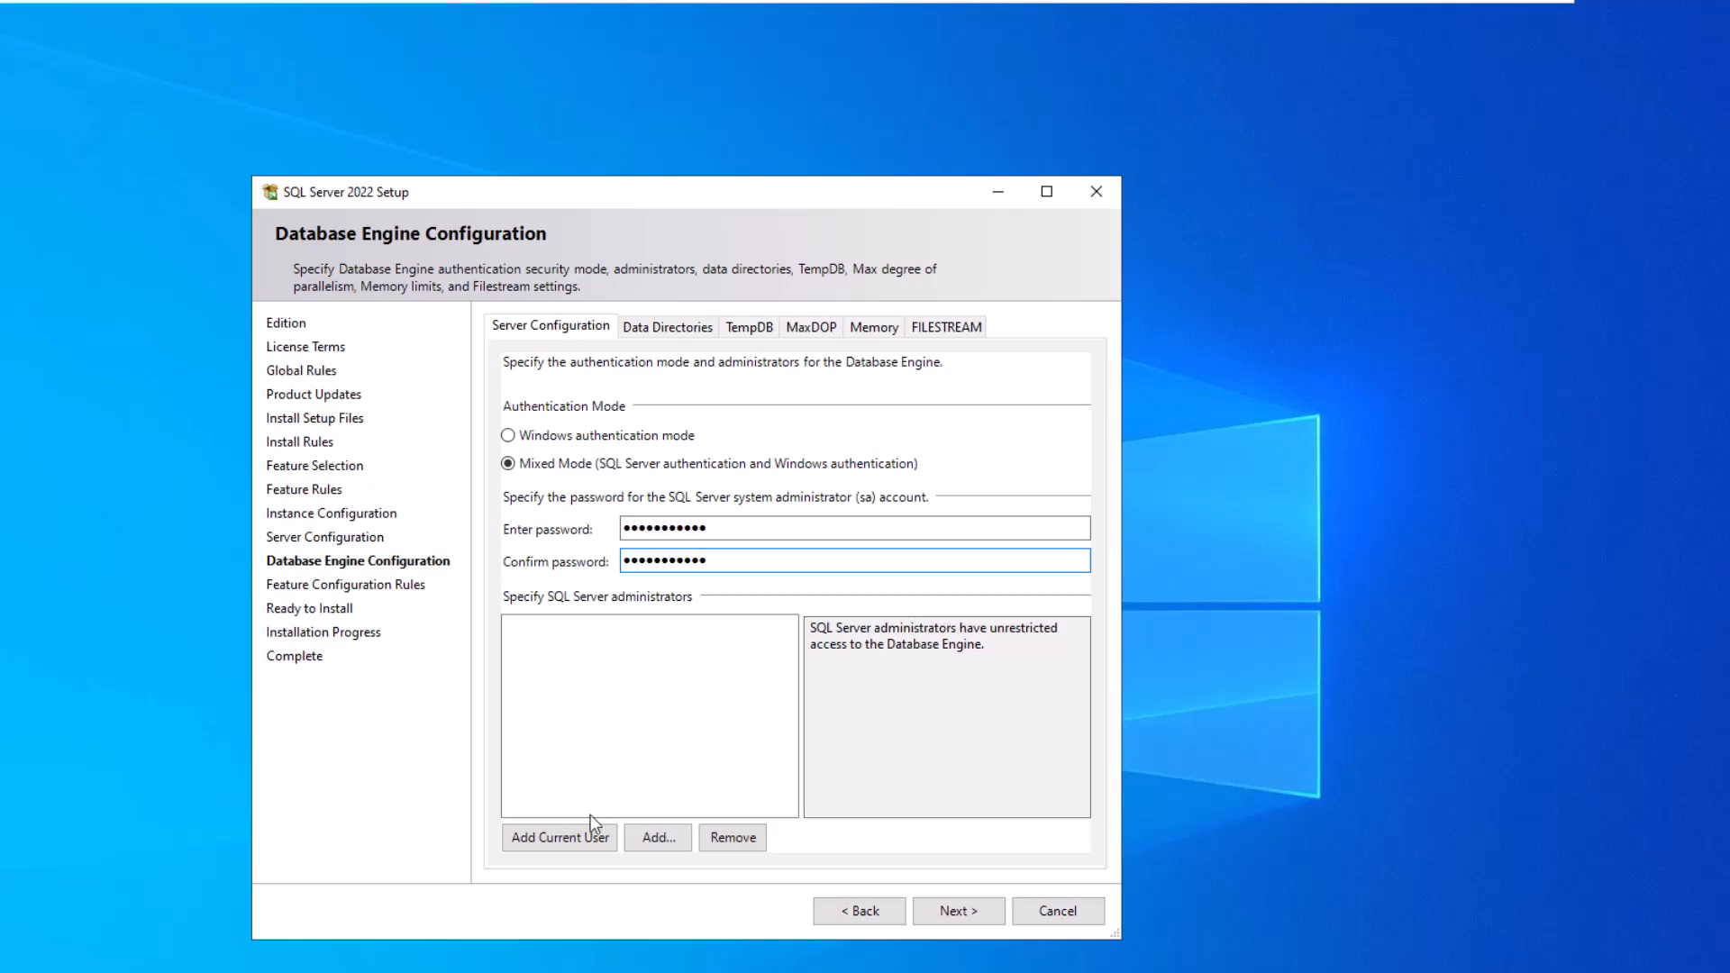
click(568, 843)
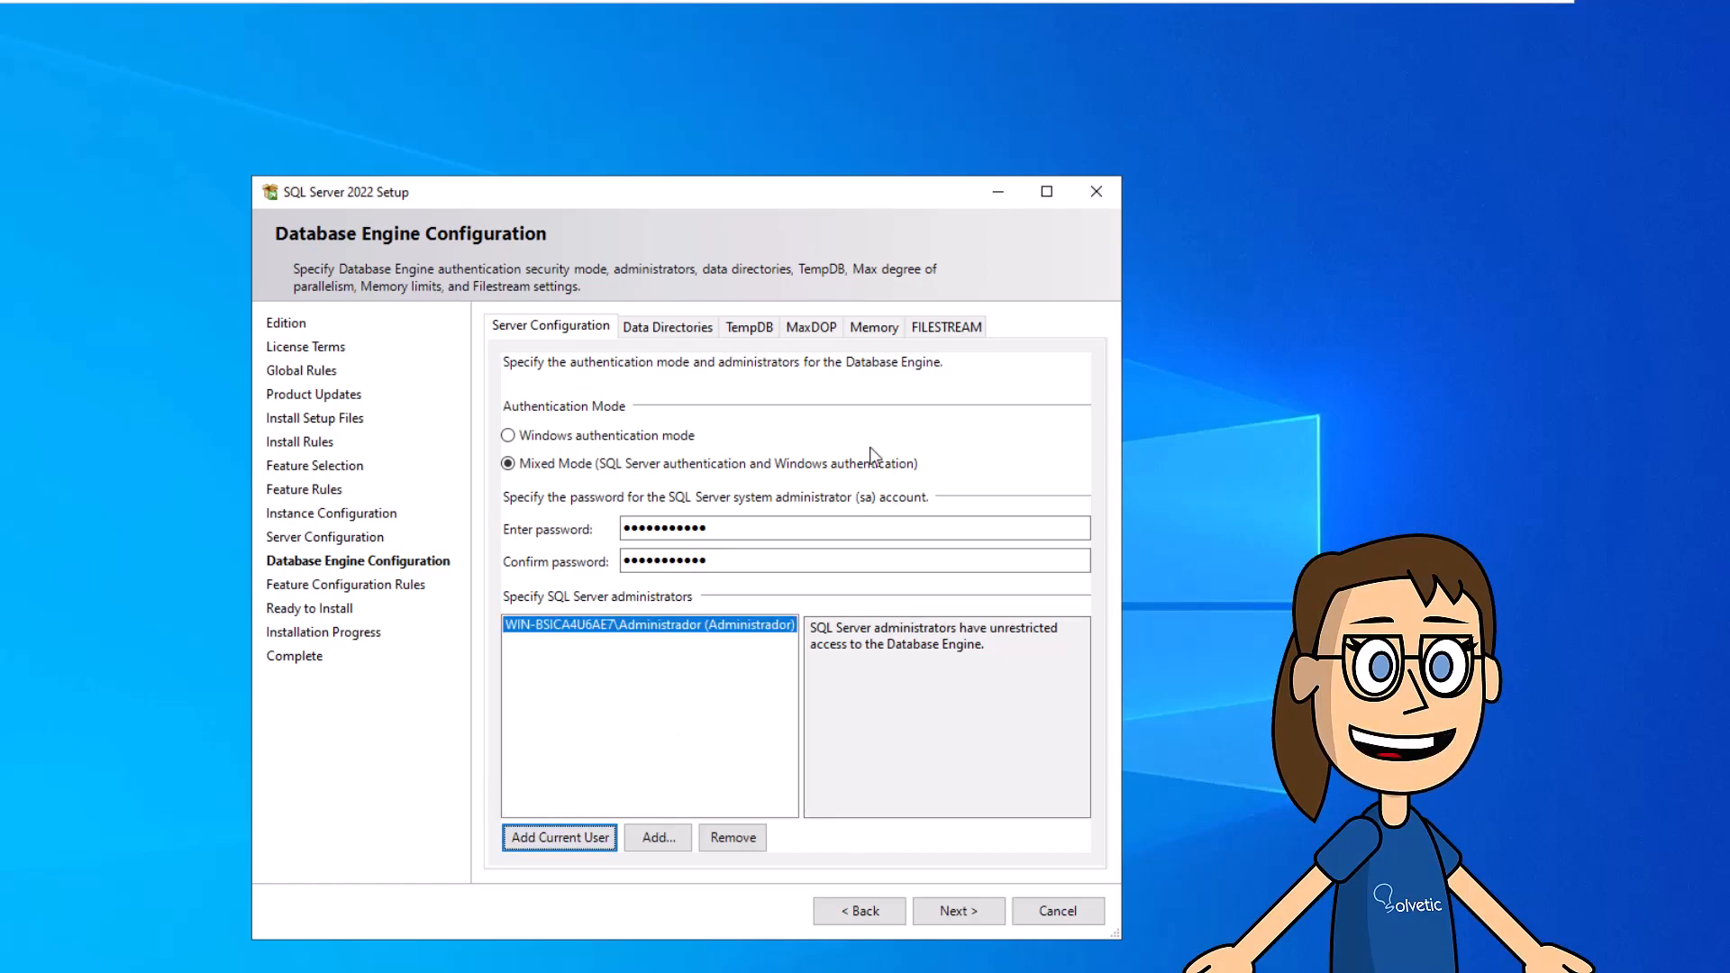
click(958, 912)
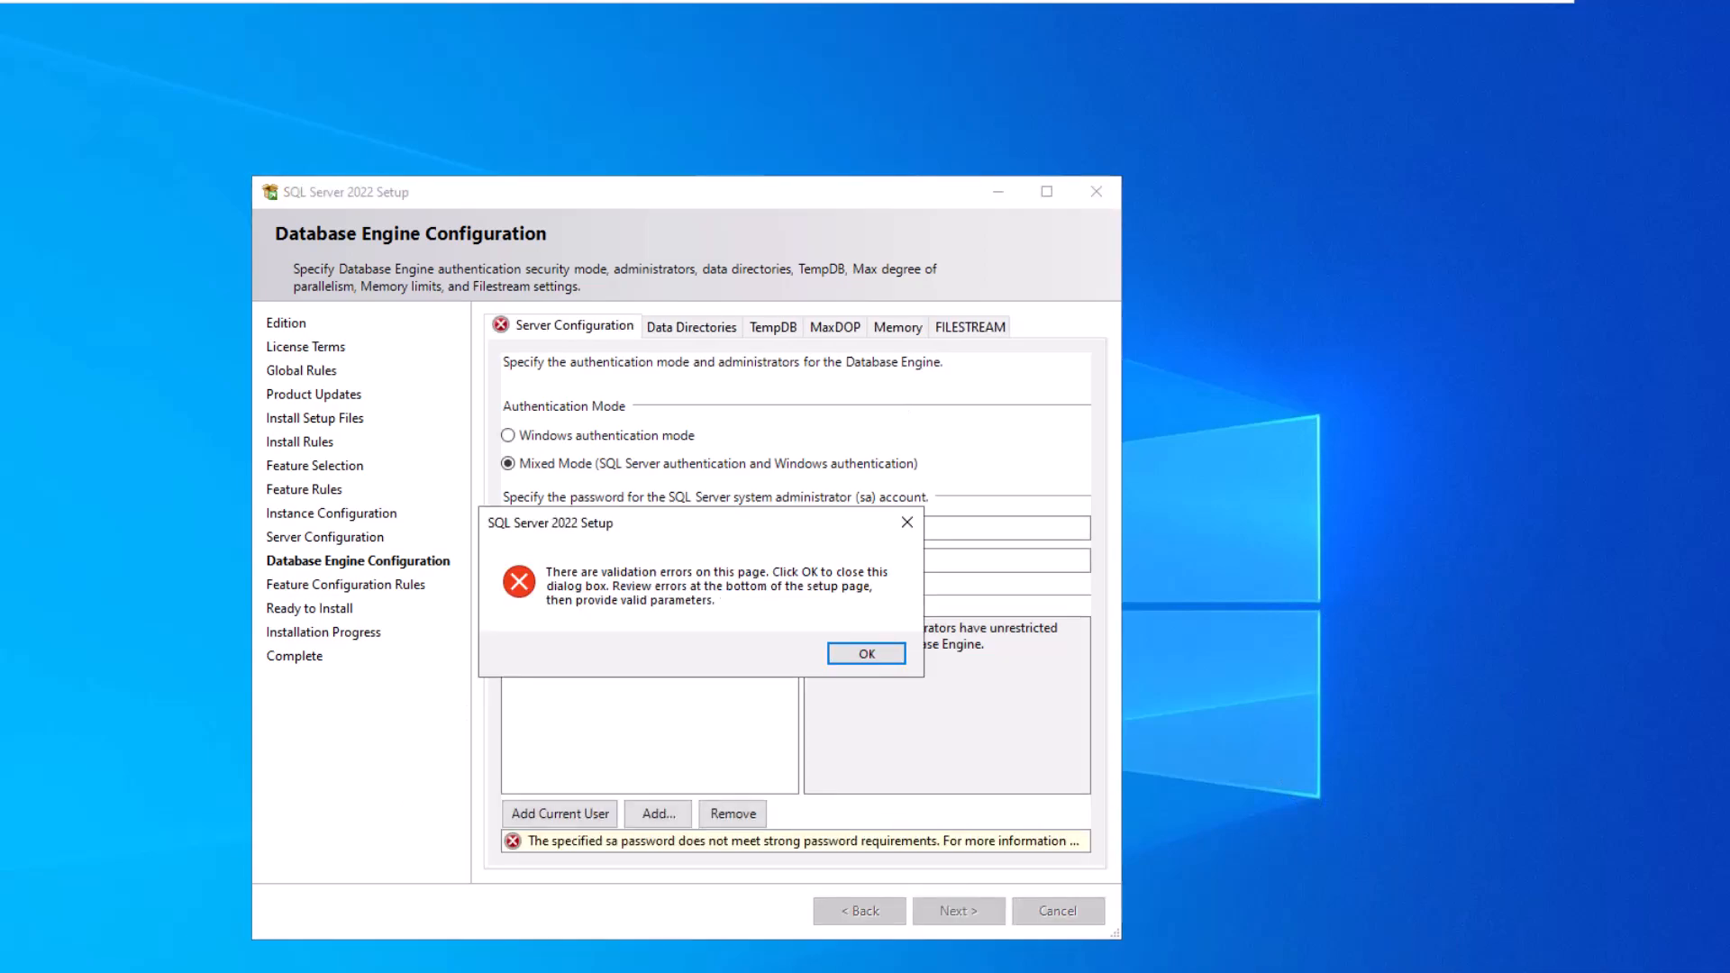
- Dismiss the password validation error and strengthen the sa password with an extra character
click(864, 656)
click(806, 530)
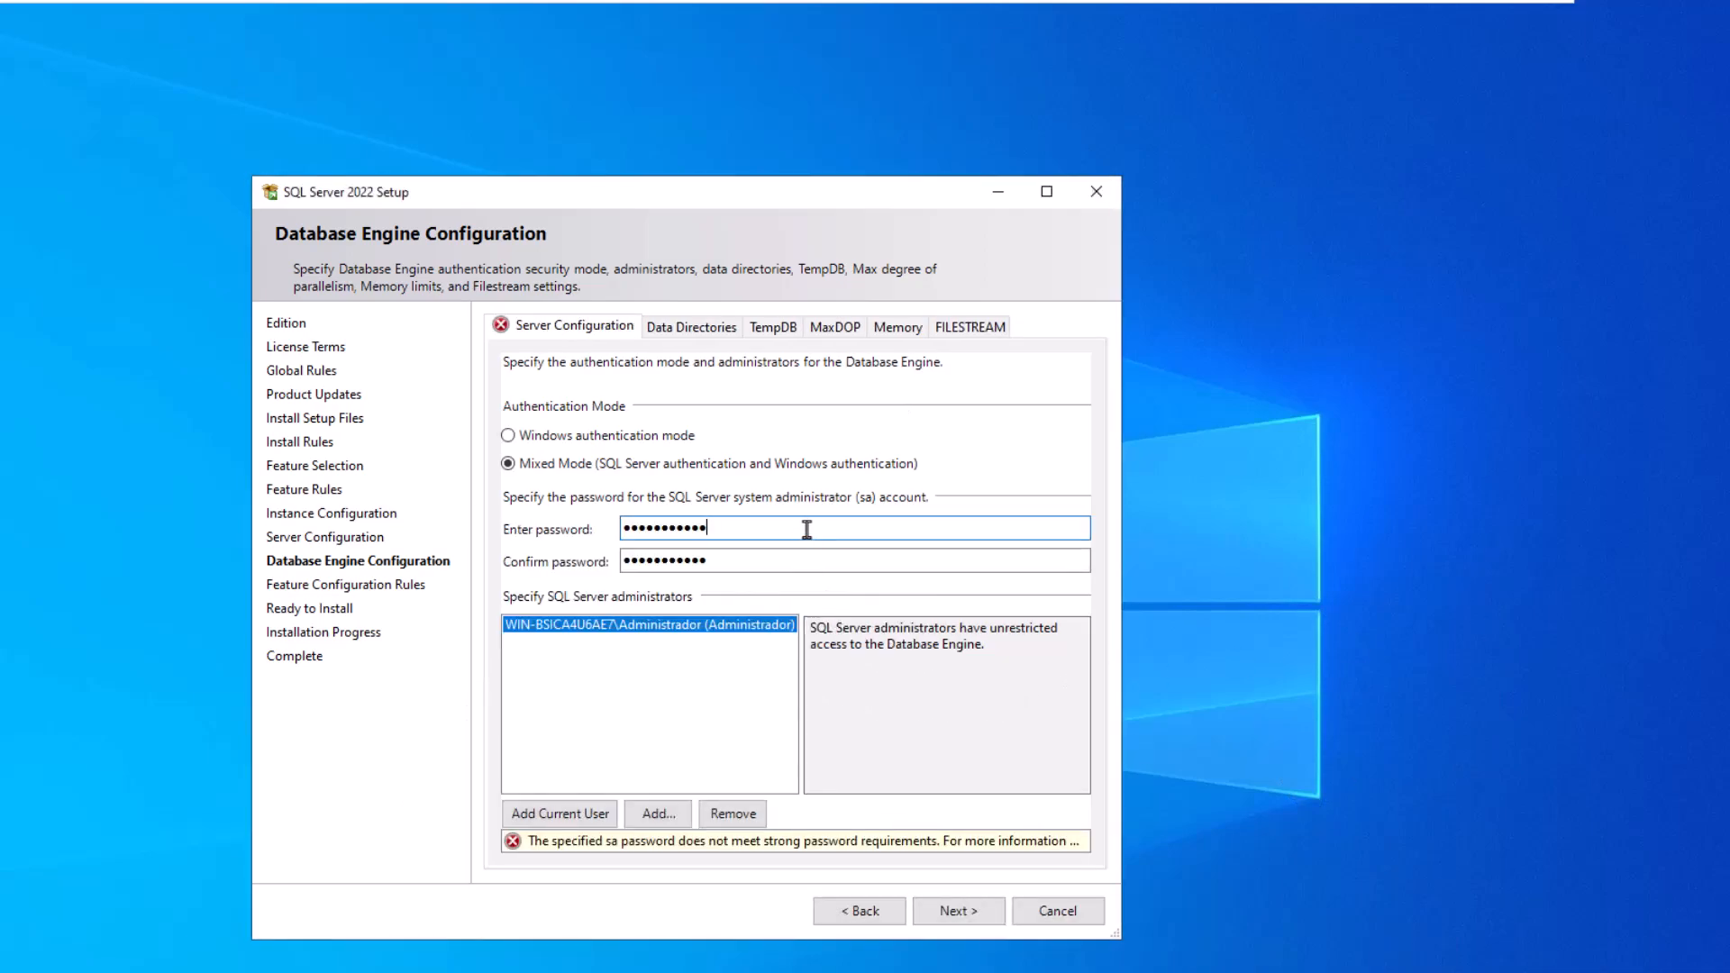
text(!)
click(792, 559)
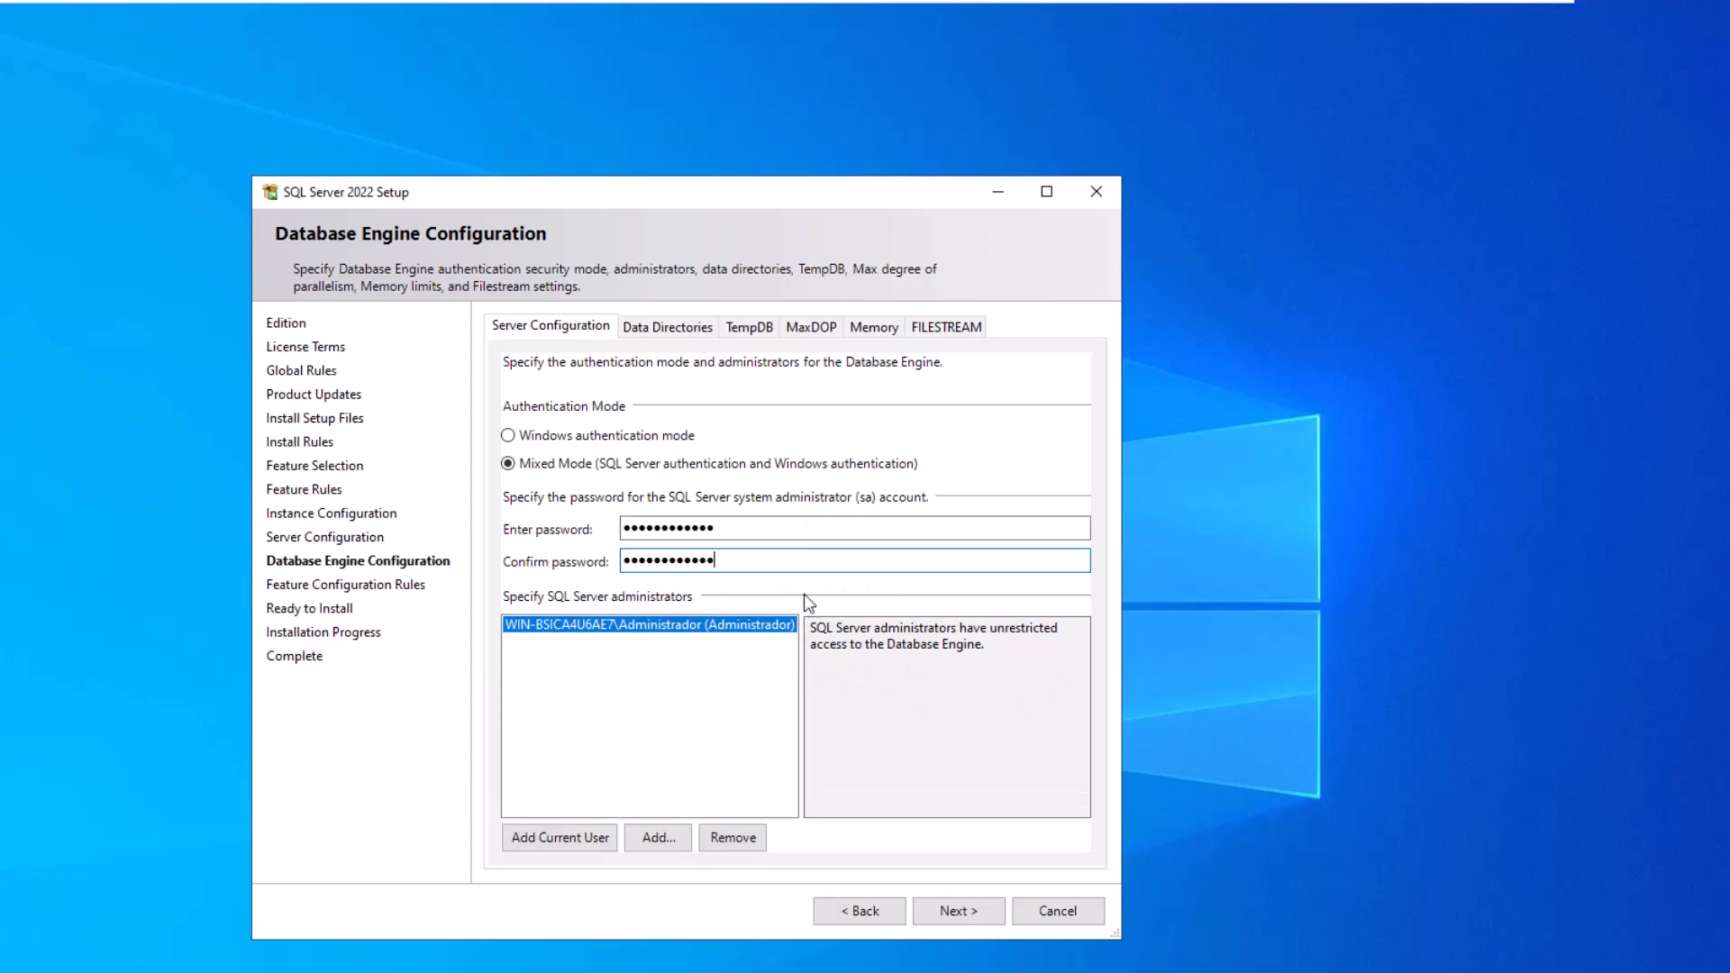
- Review the Ready to Install summary and start the installation
click(959, 909)
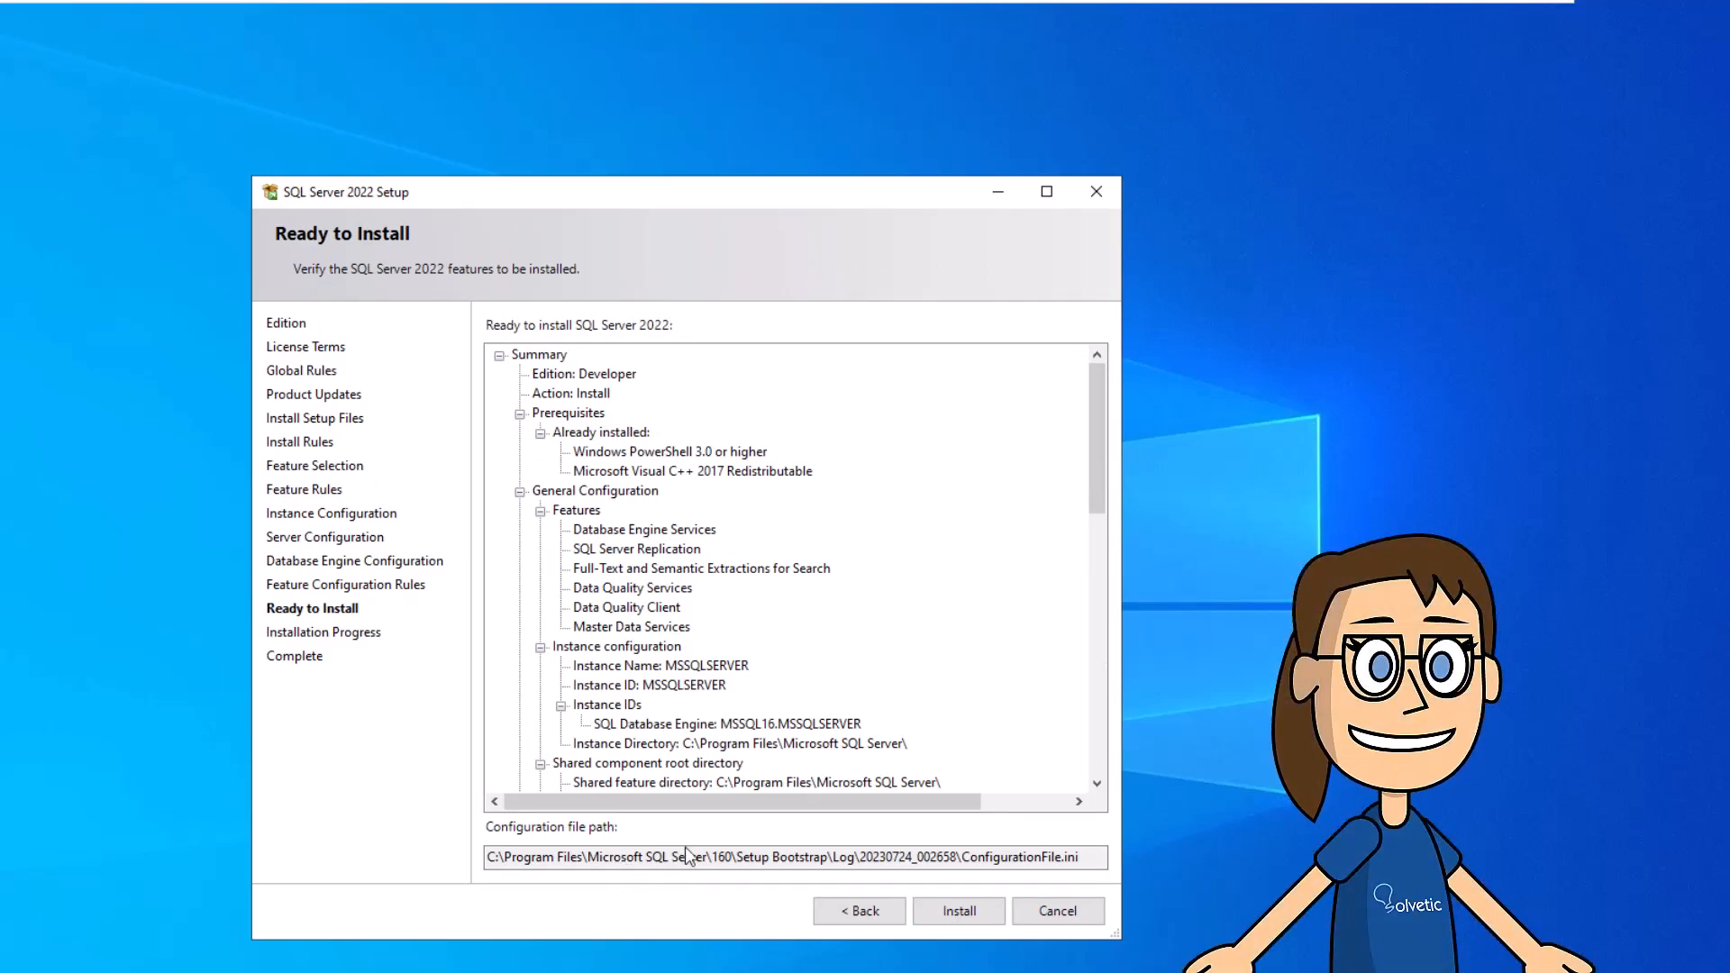
scroll(825, 630, down, 14)
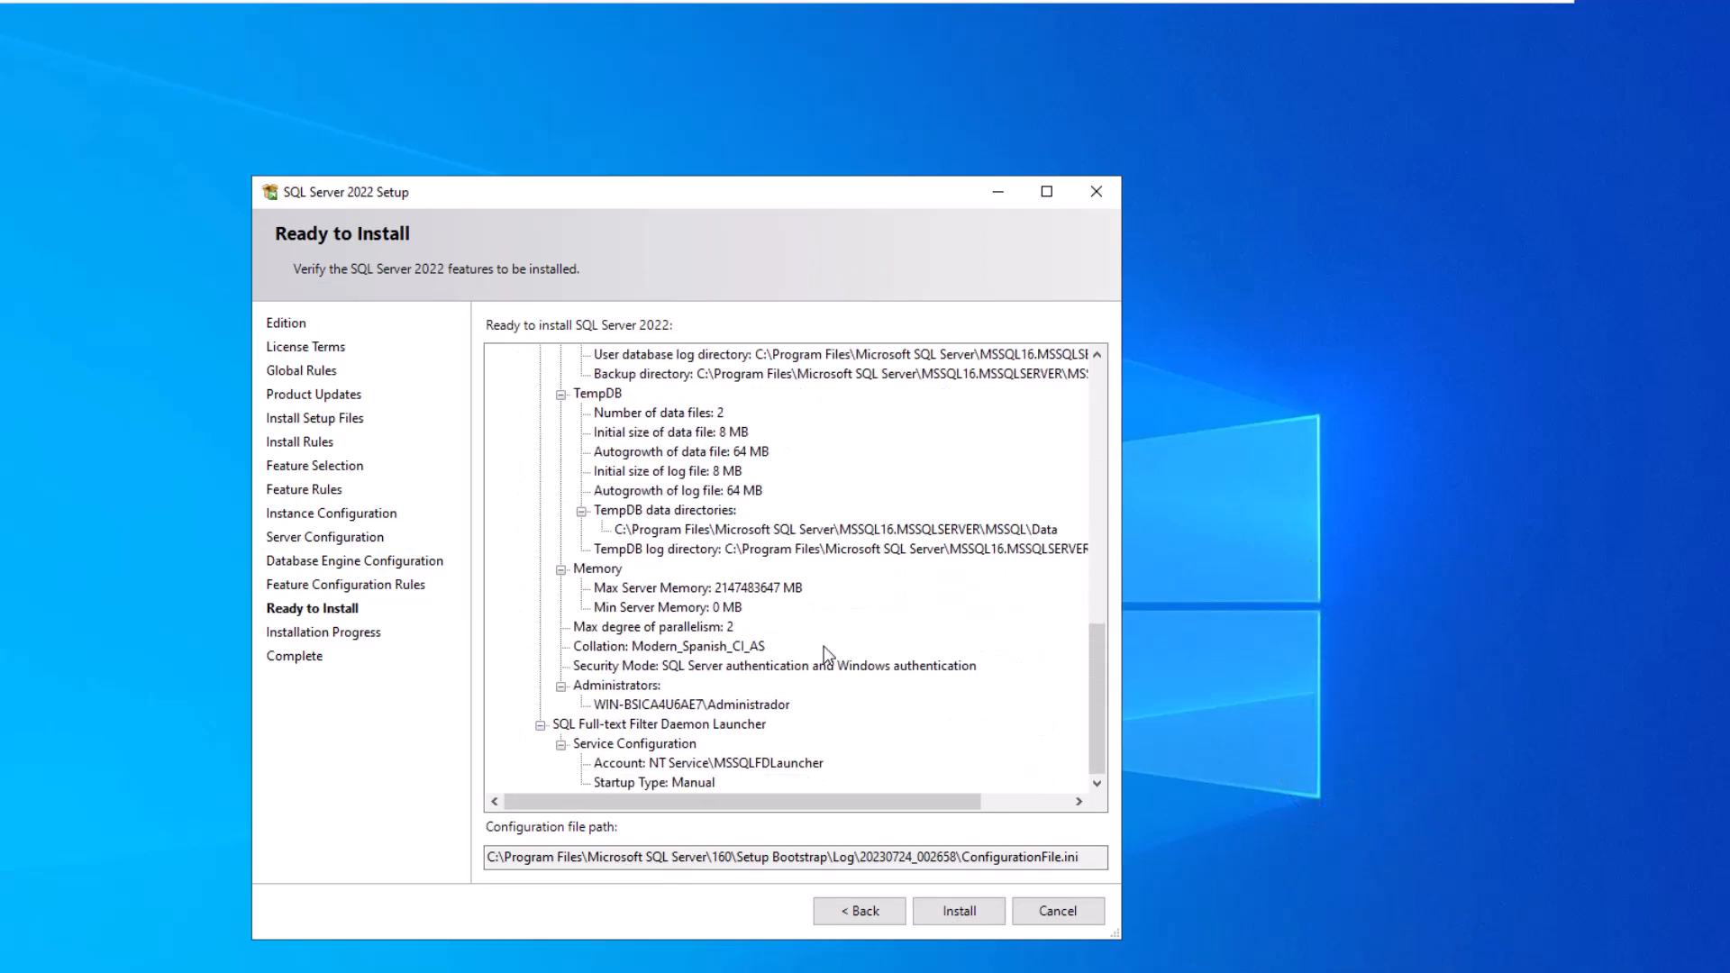
scroll(805, 577, up, 14)
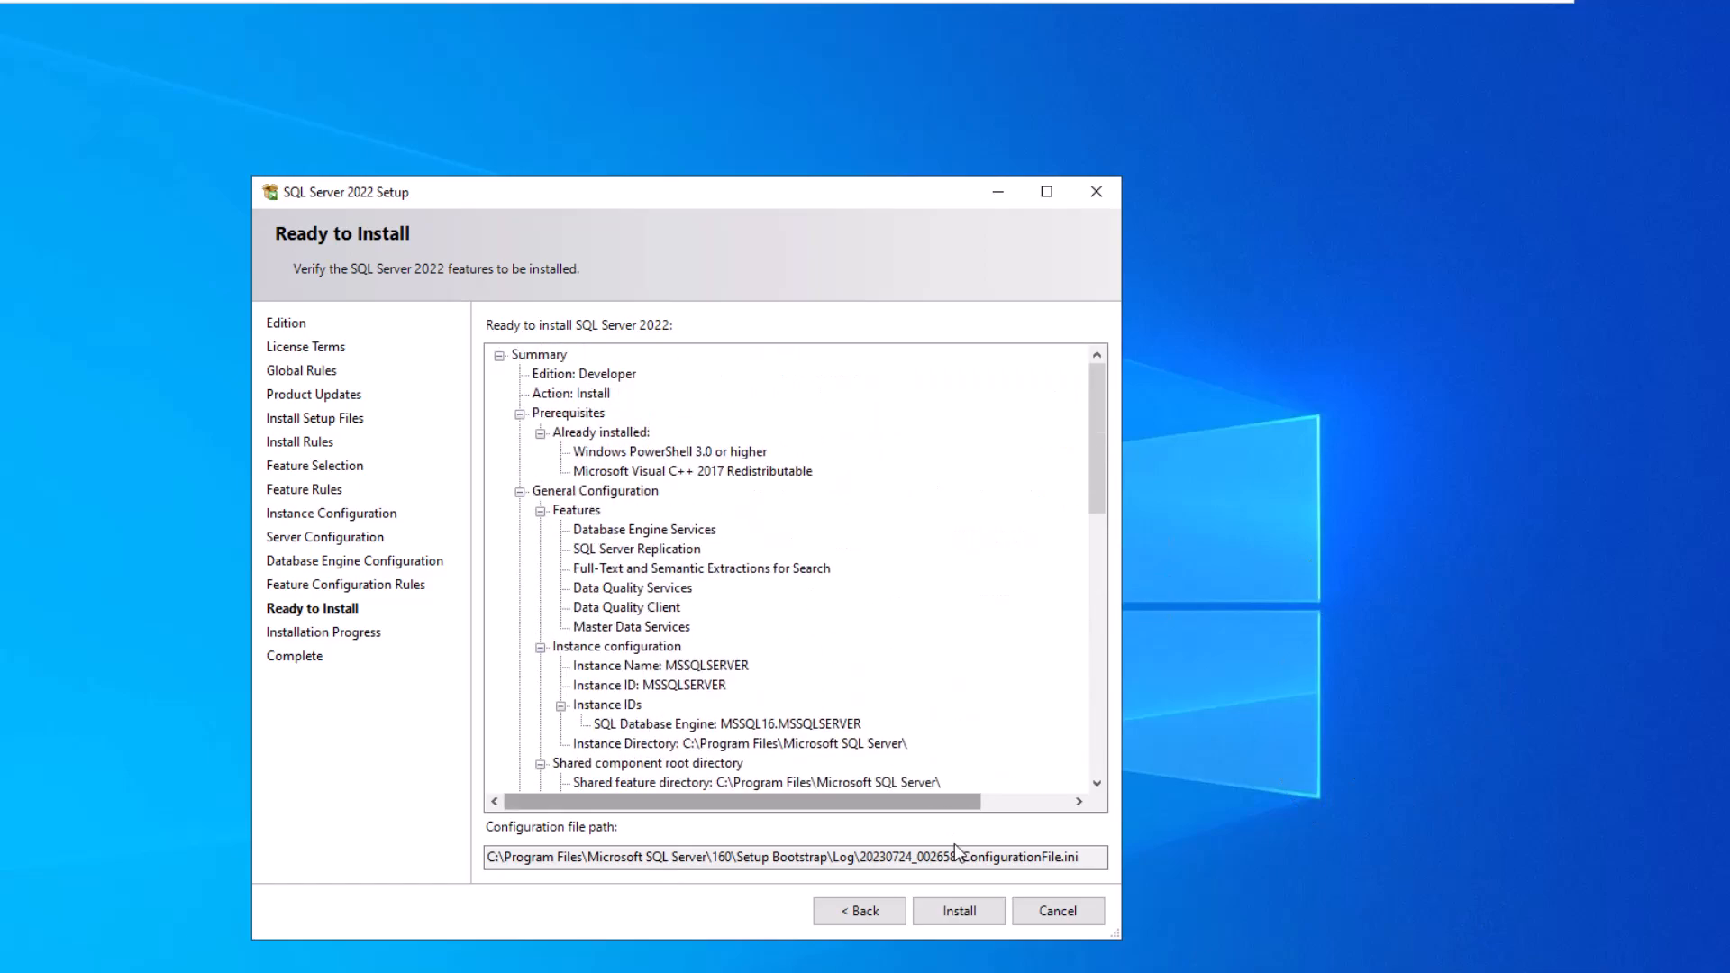
click(955, 912)
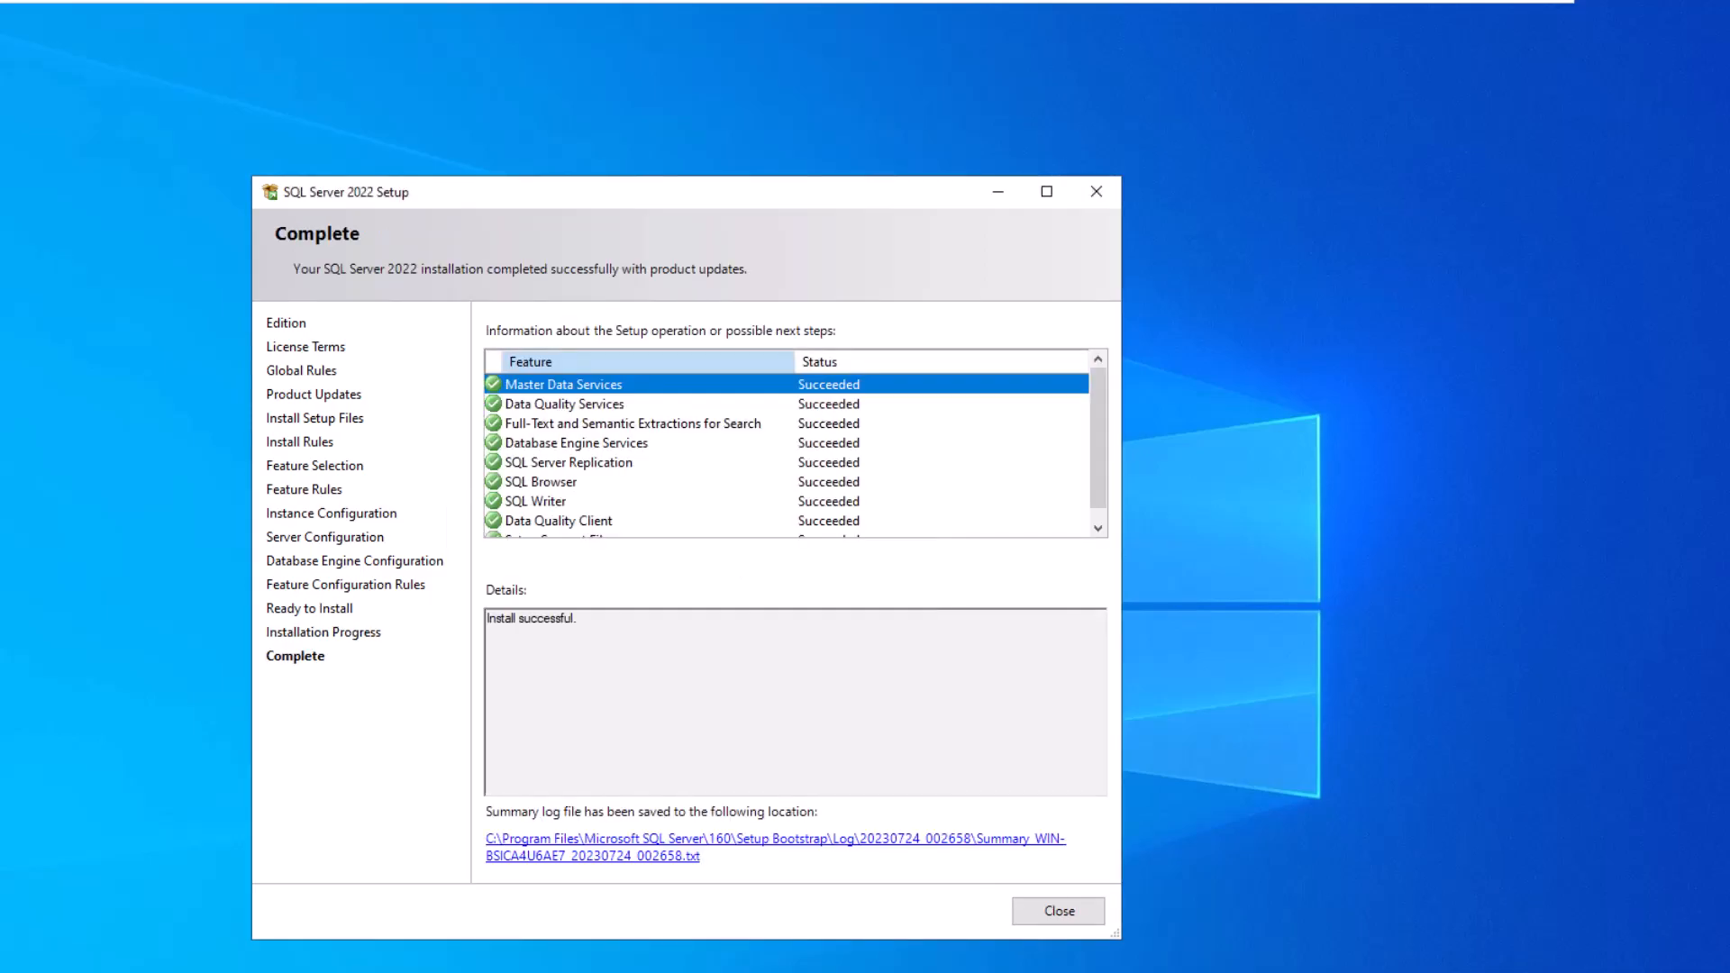
- Confirm every feature reports Succeeded and close setup
scroll(892, 472, down, 1)
scroll(881, 483, up, 1)
click(1060, 912)
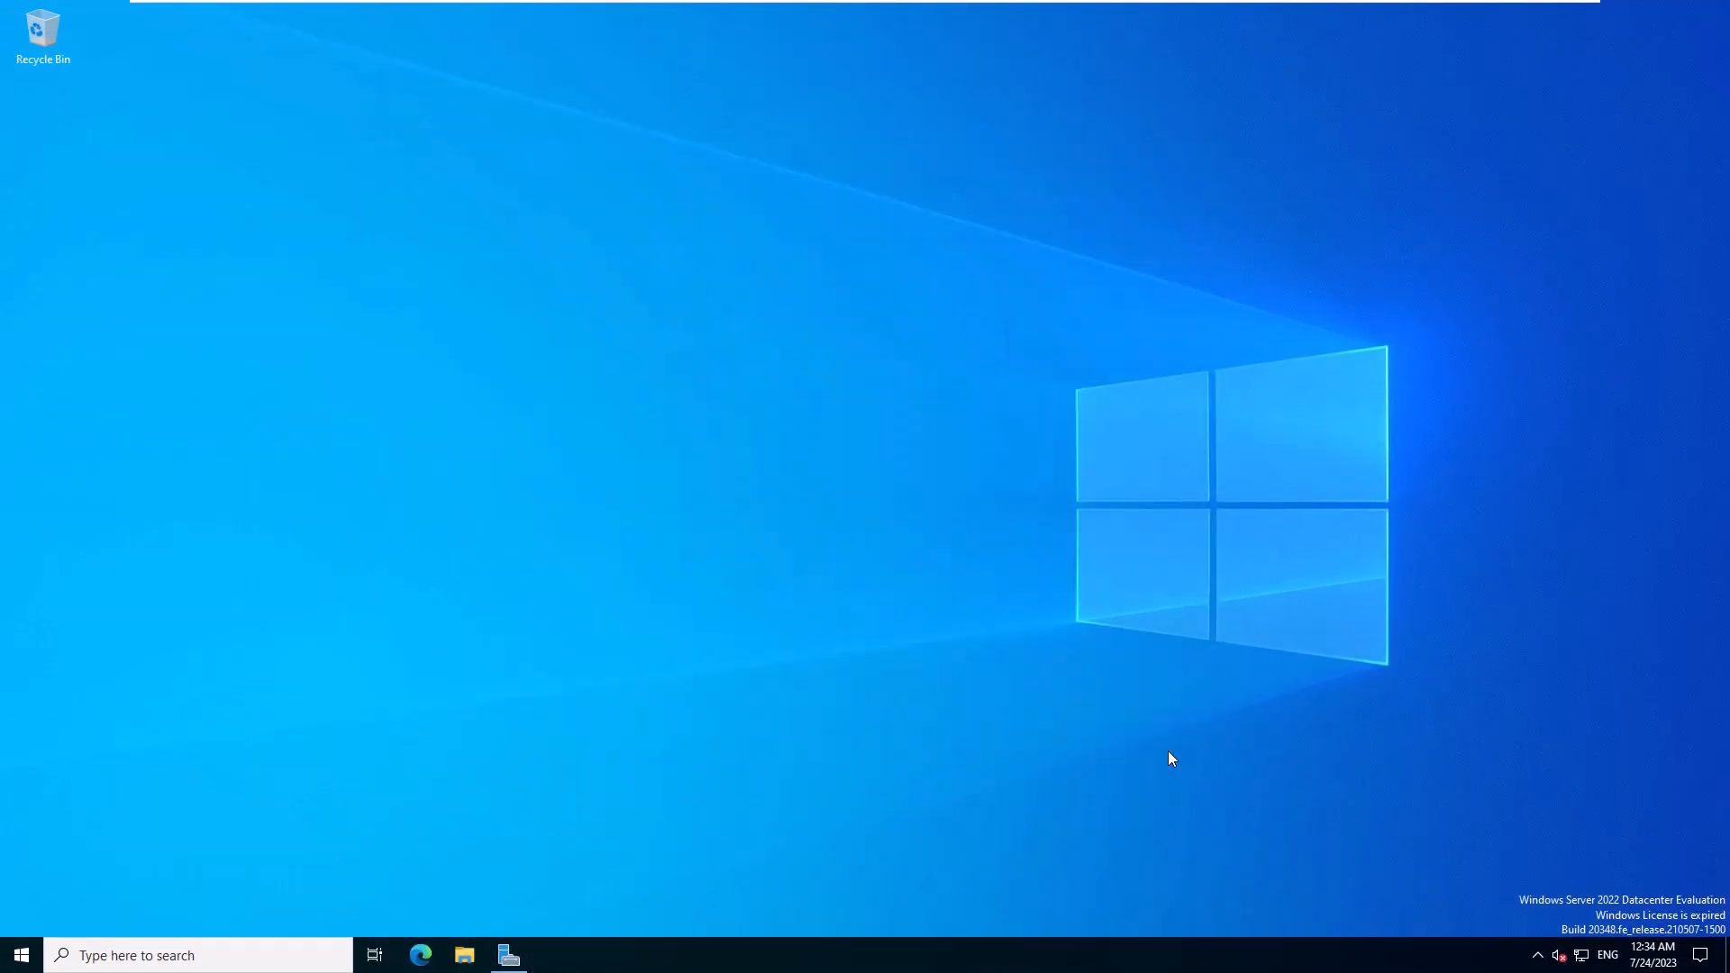
- Search for 'powershell' and launch Windows PowerShell
click(169, 955)
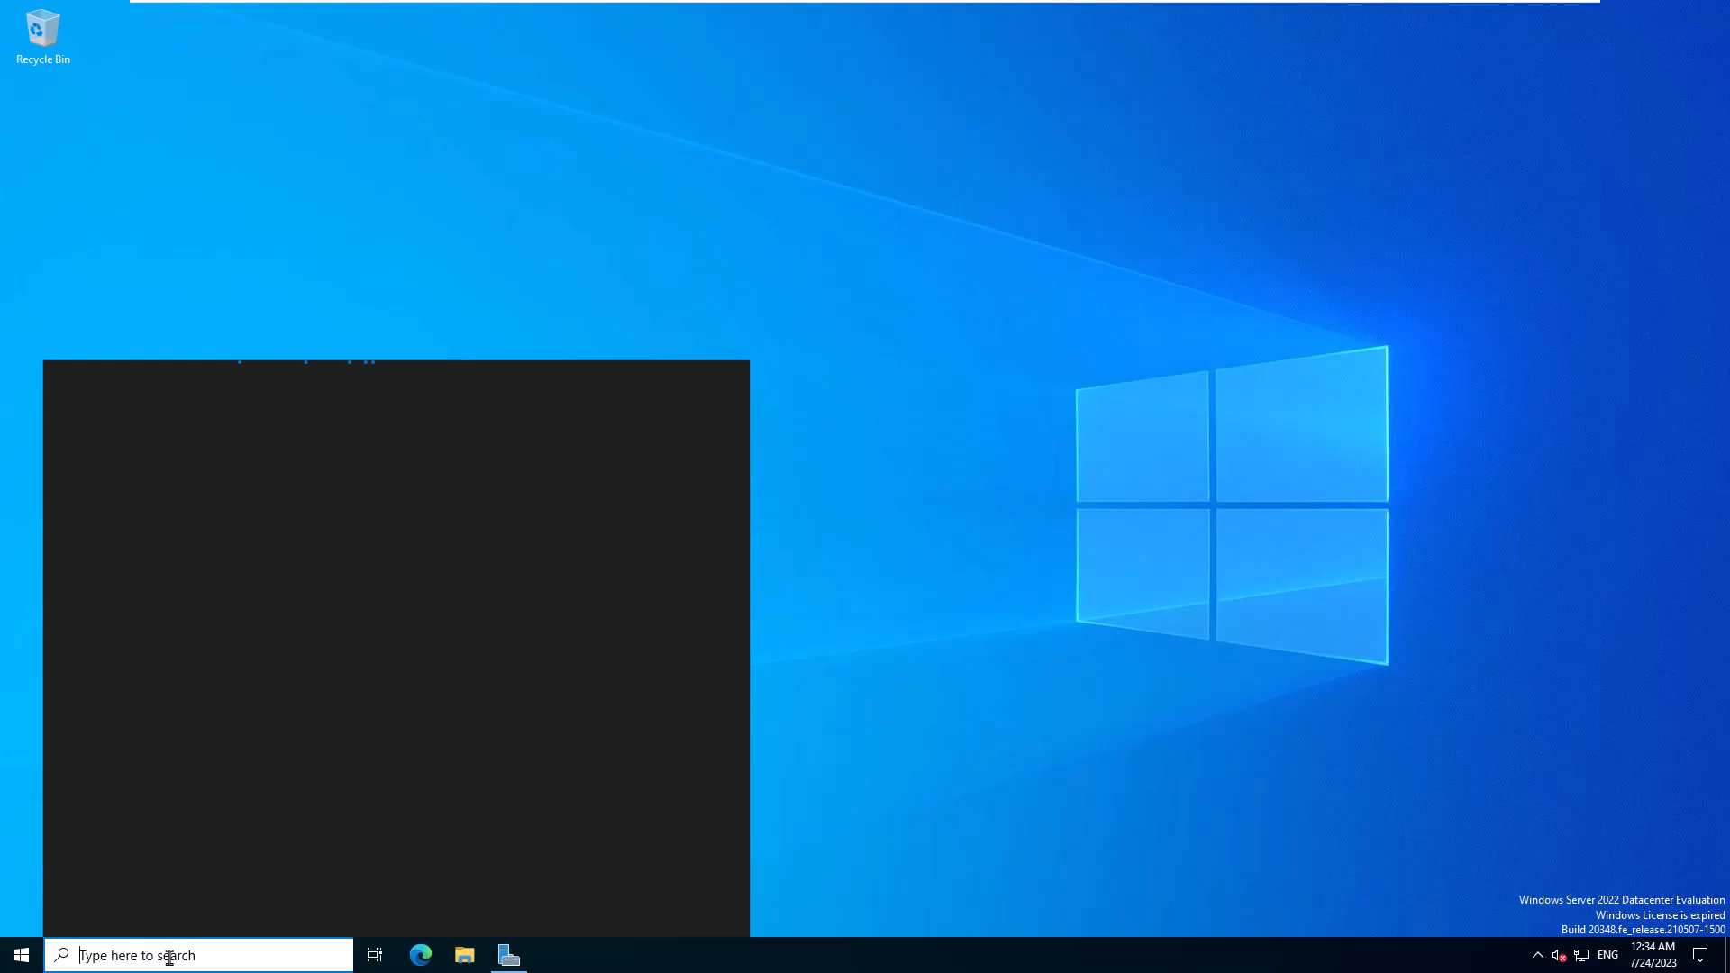
text(powershell)
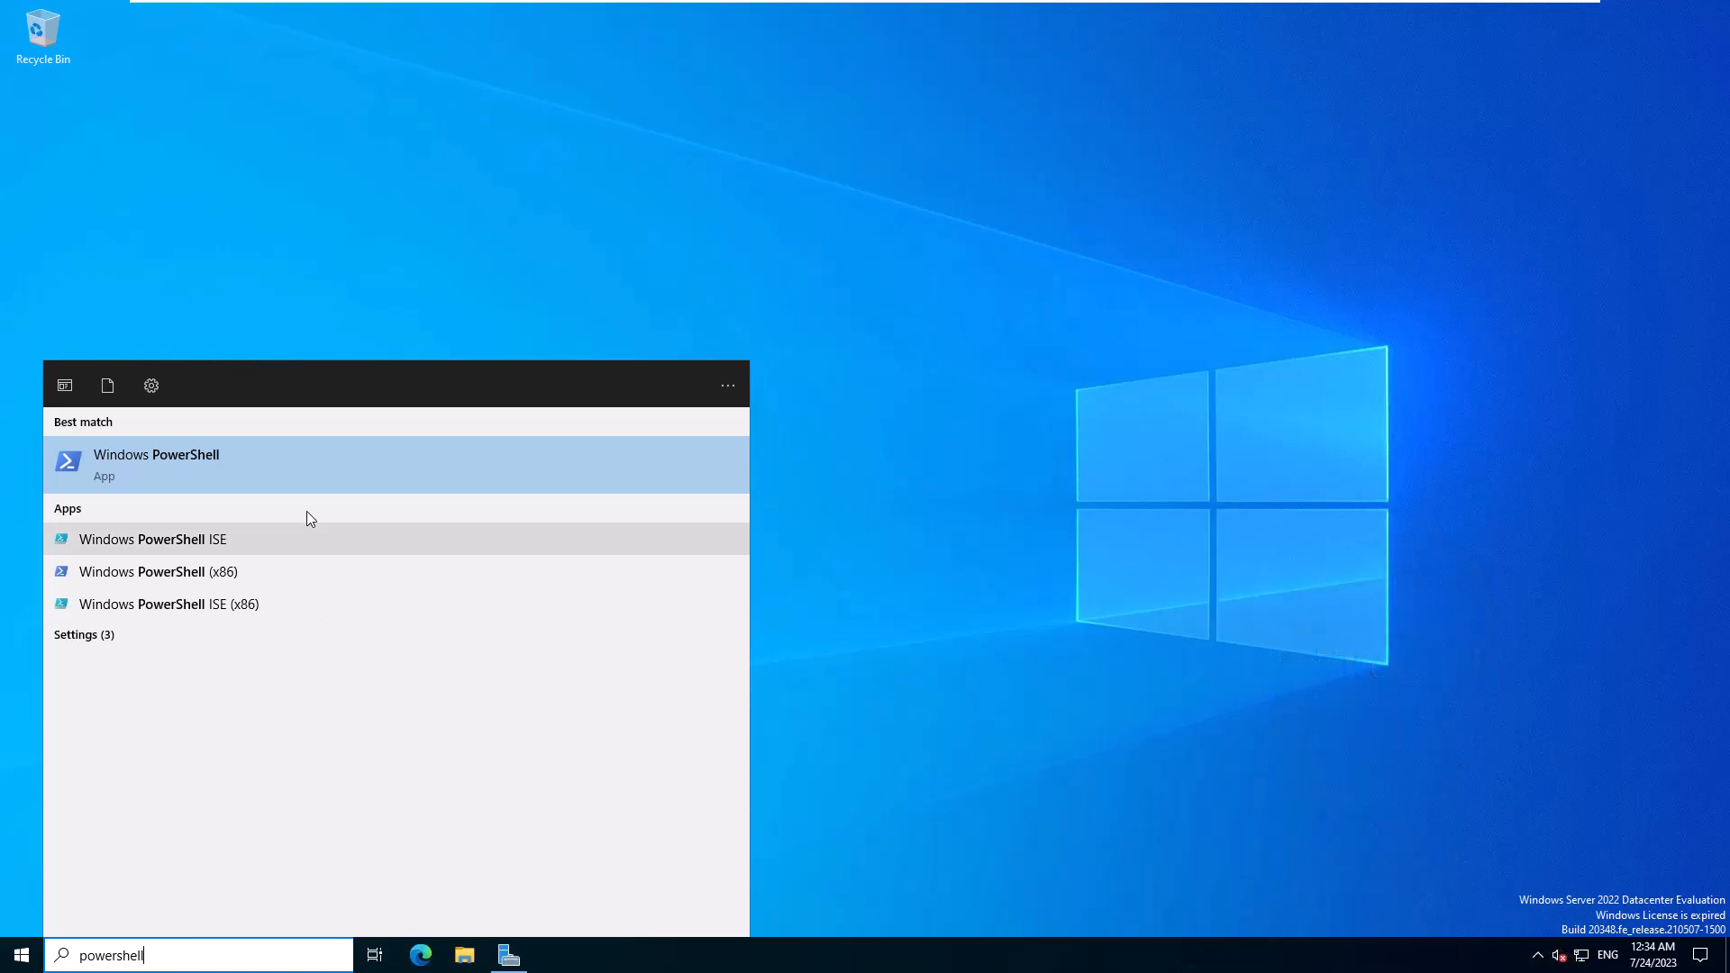
click(285, 467)
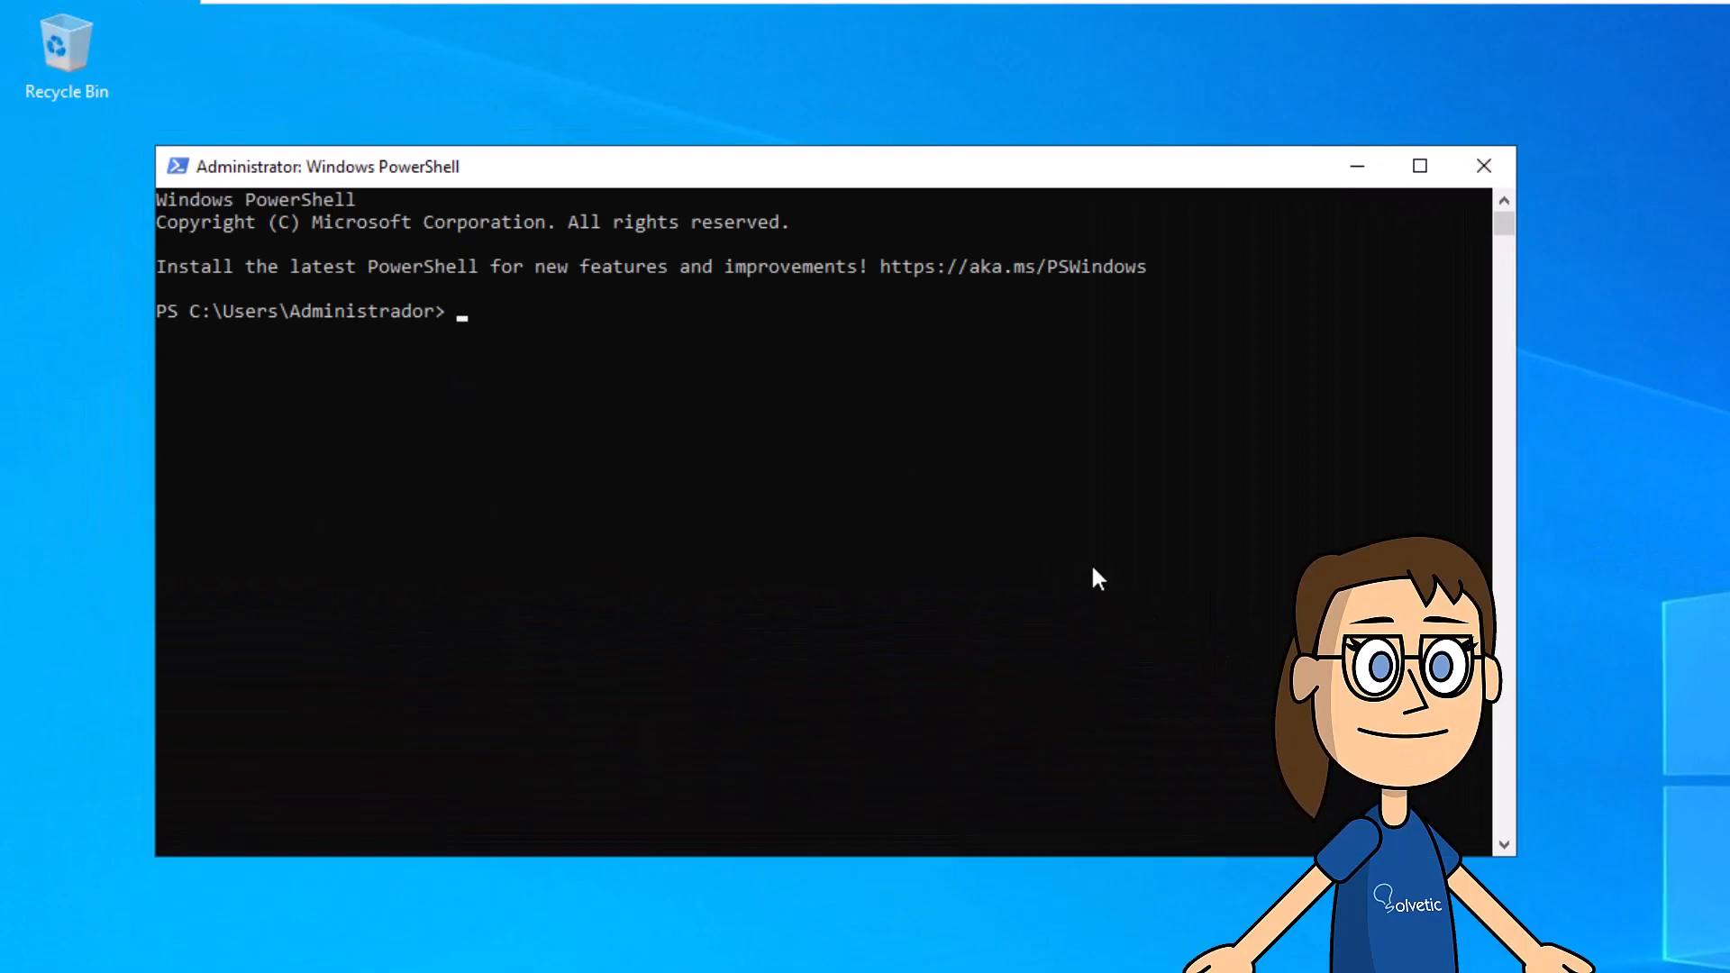
text(sqlc)
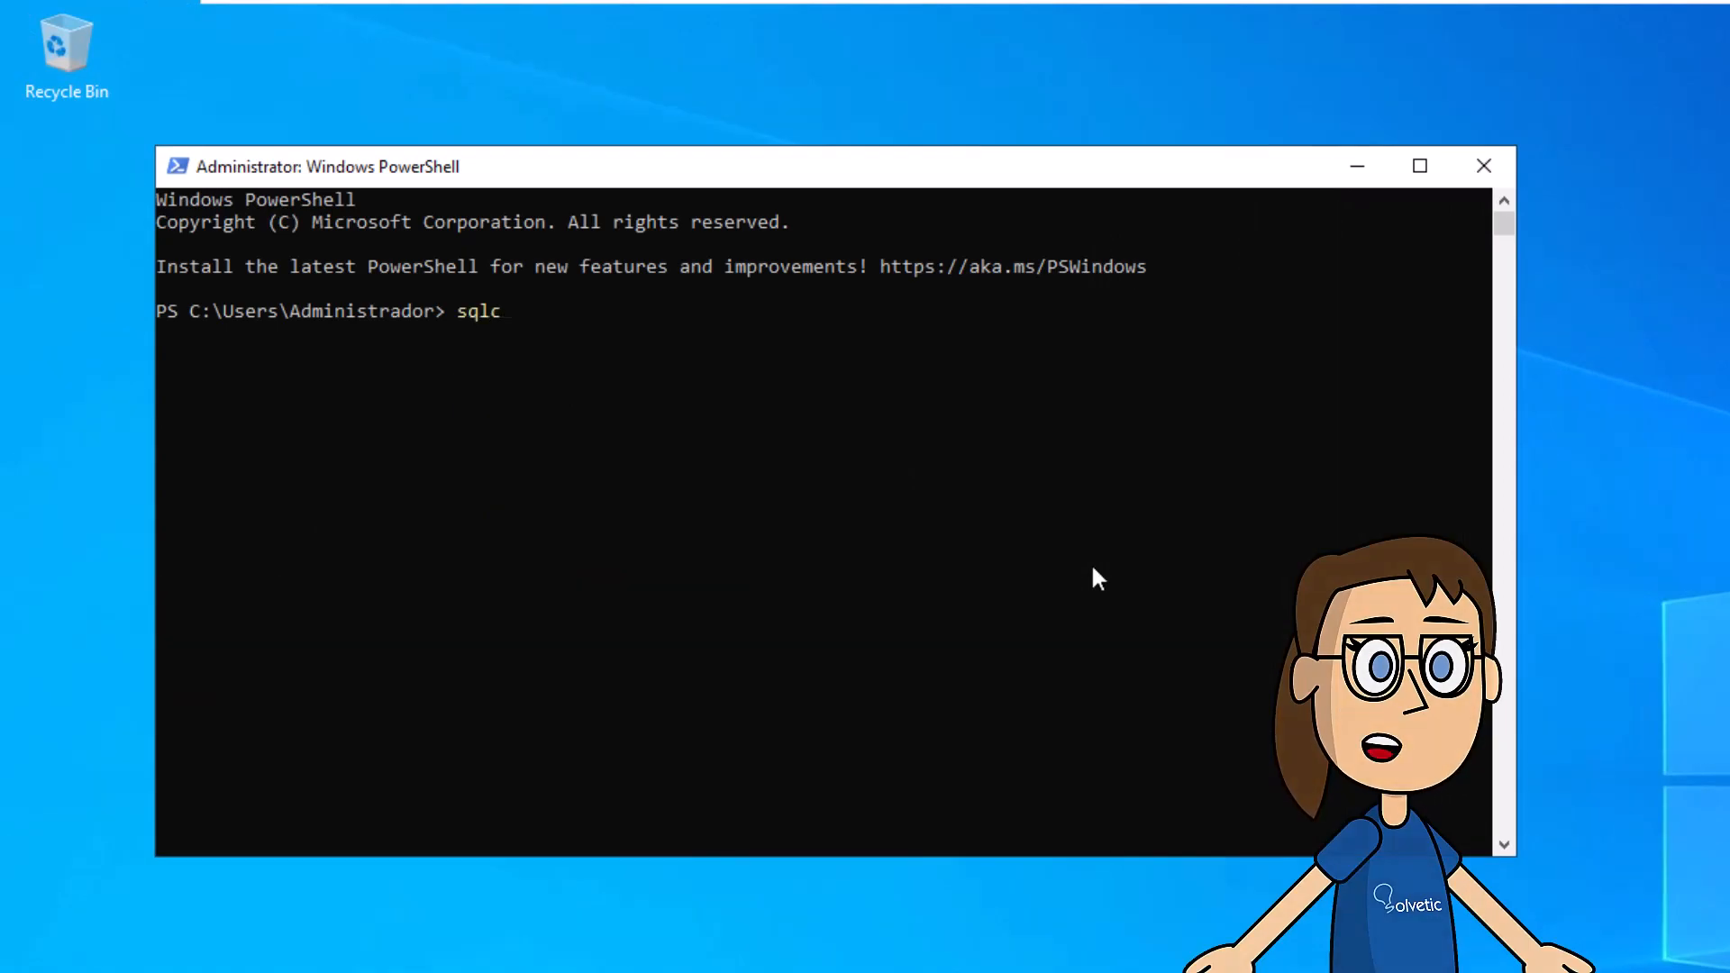
text(md -S localhos)
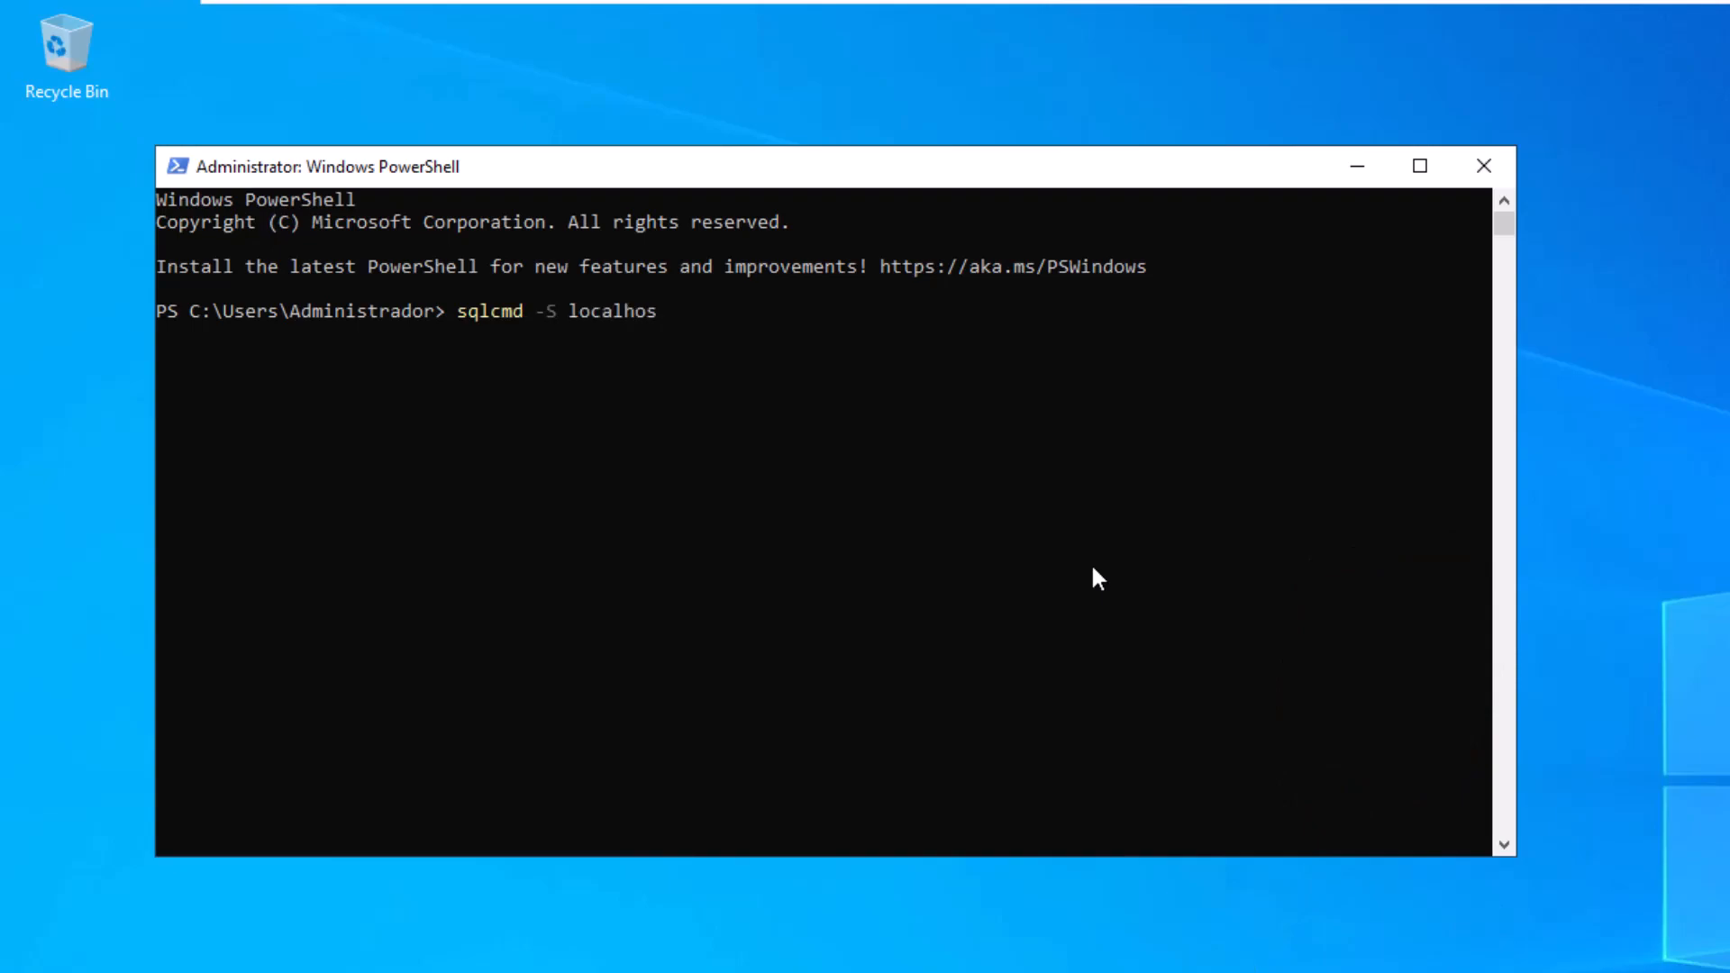
text(t)
key(Return)
text(select )
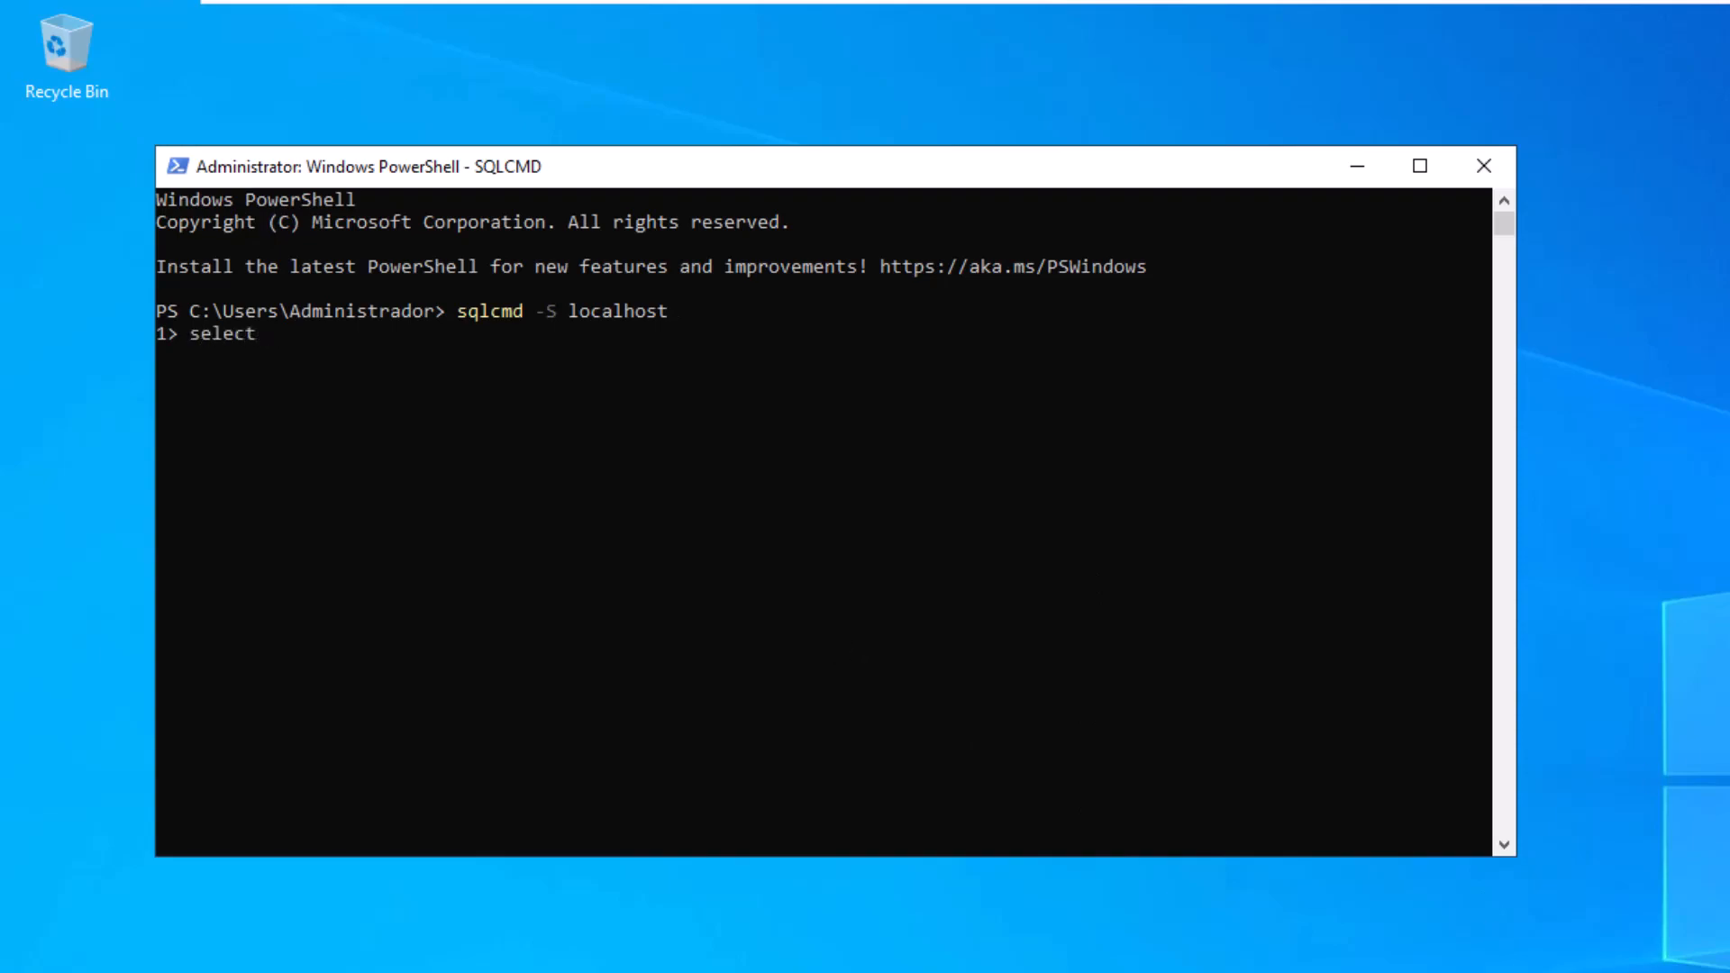
text(@@version)
key(Return)
text(go)
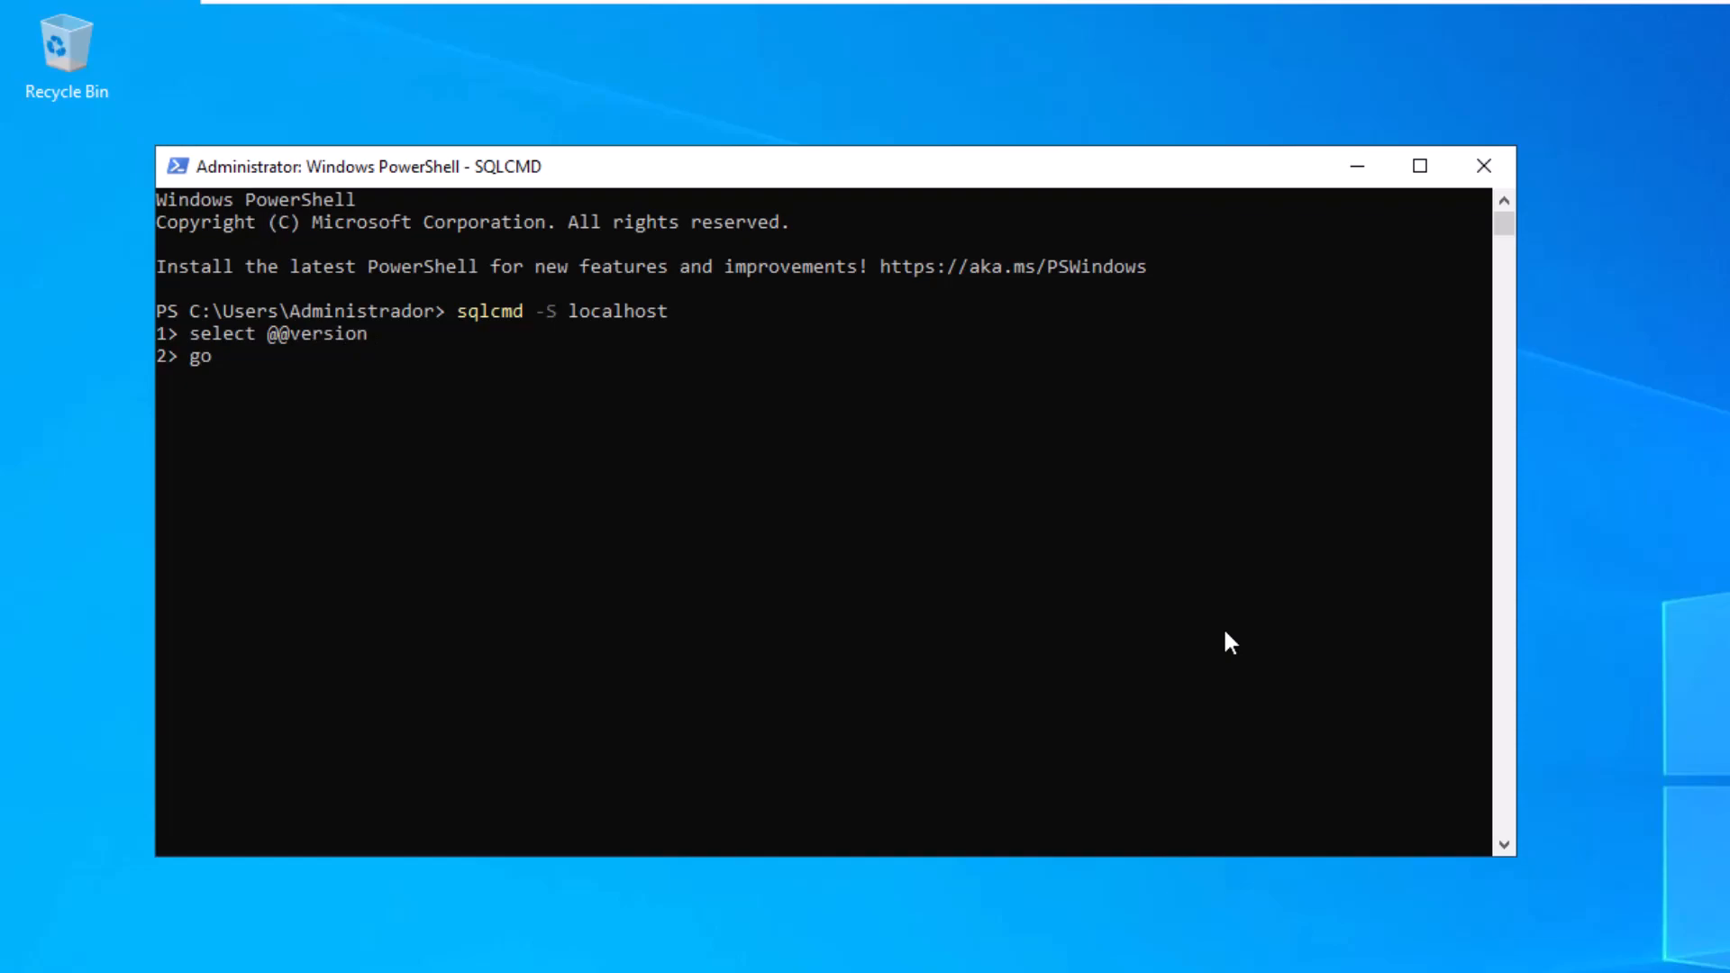
key(Return)
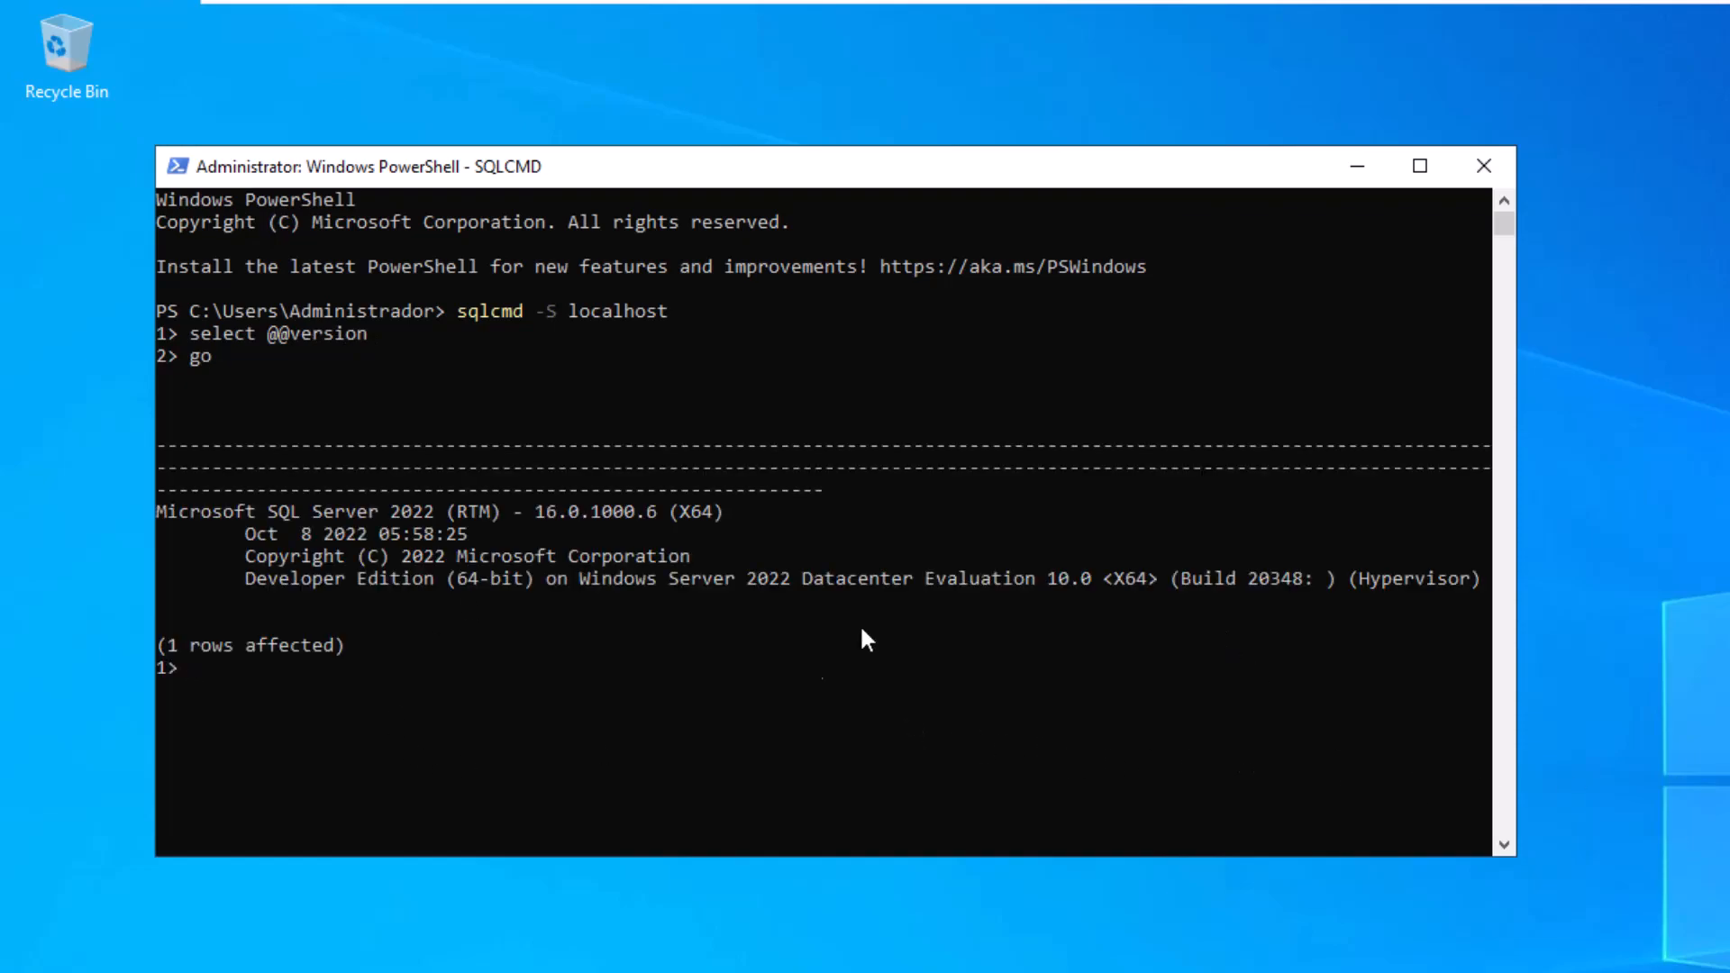
- Leave the console's text selection mode and exit sqlcmd back to PowerShell
click(716, 692)
key(Escape)
click(715, 685)
key(Escape)
text(exit)
key(Return)
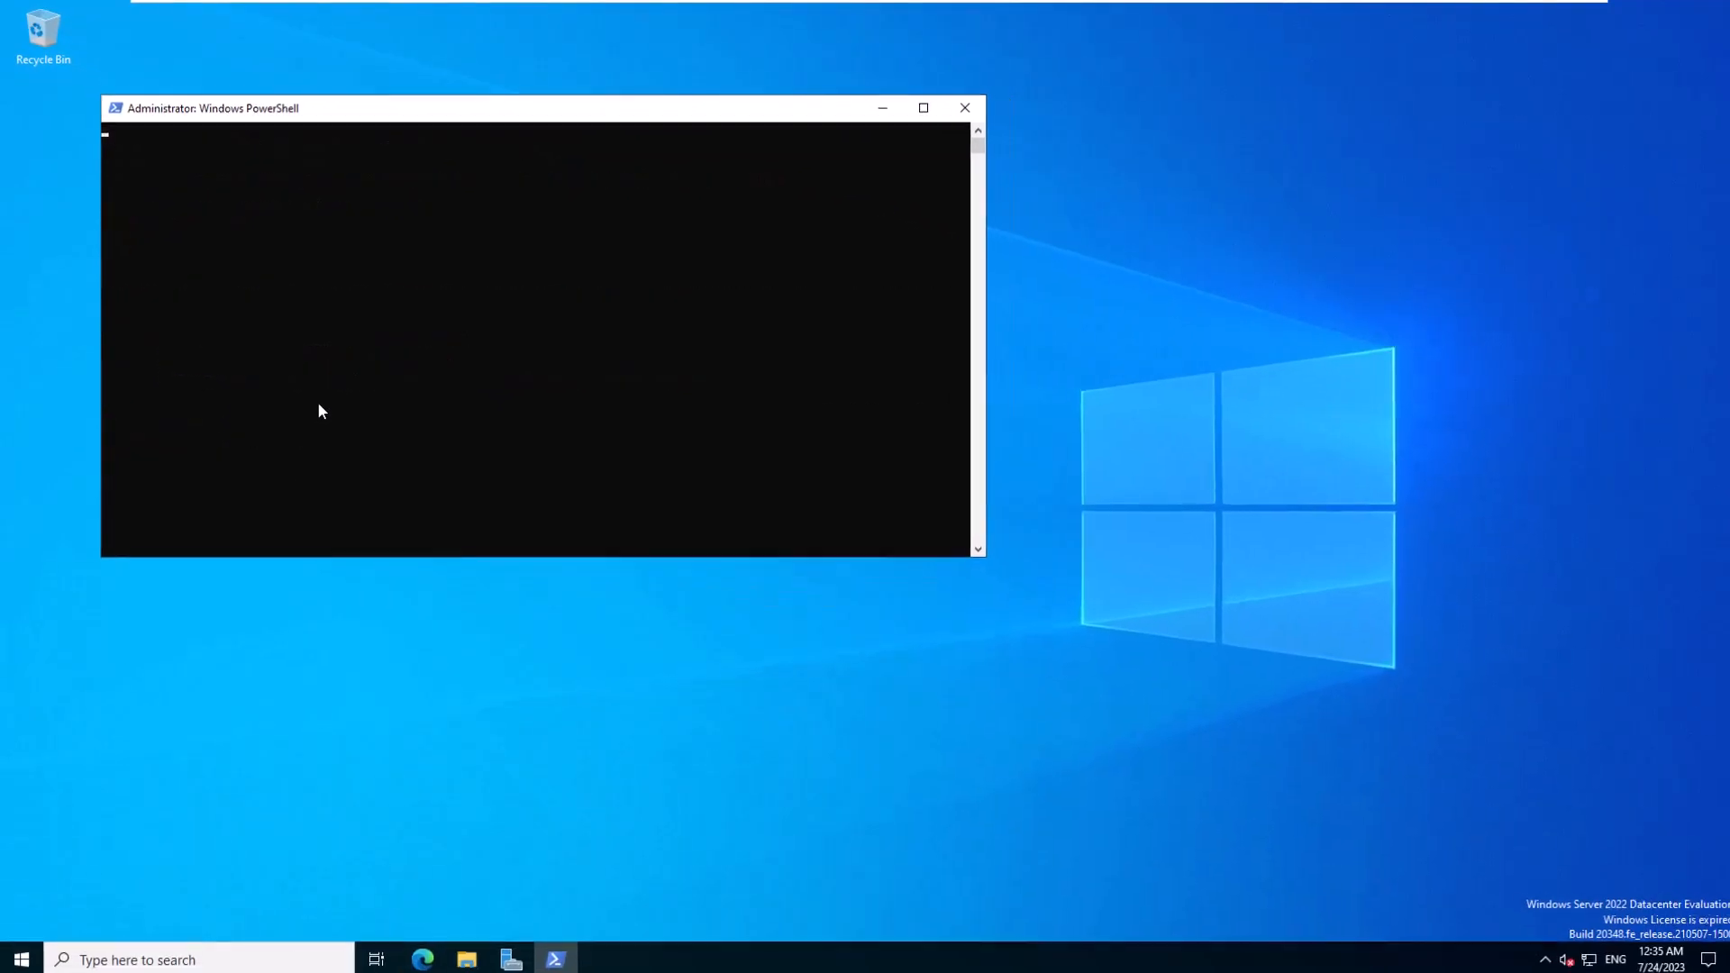
- Exit the PowerShell console and launch SQL Server Management Studio 19 by searching for 'sql'
text(exi)
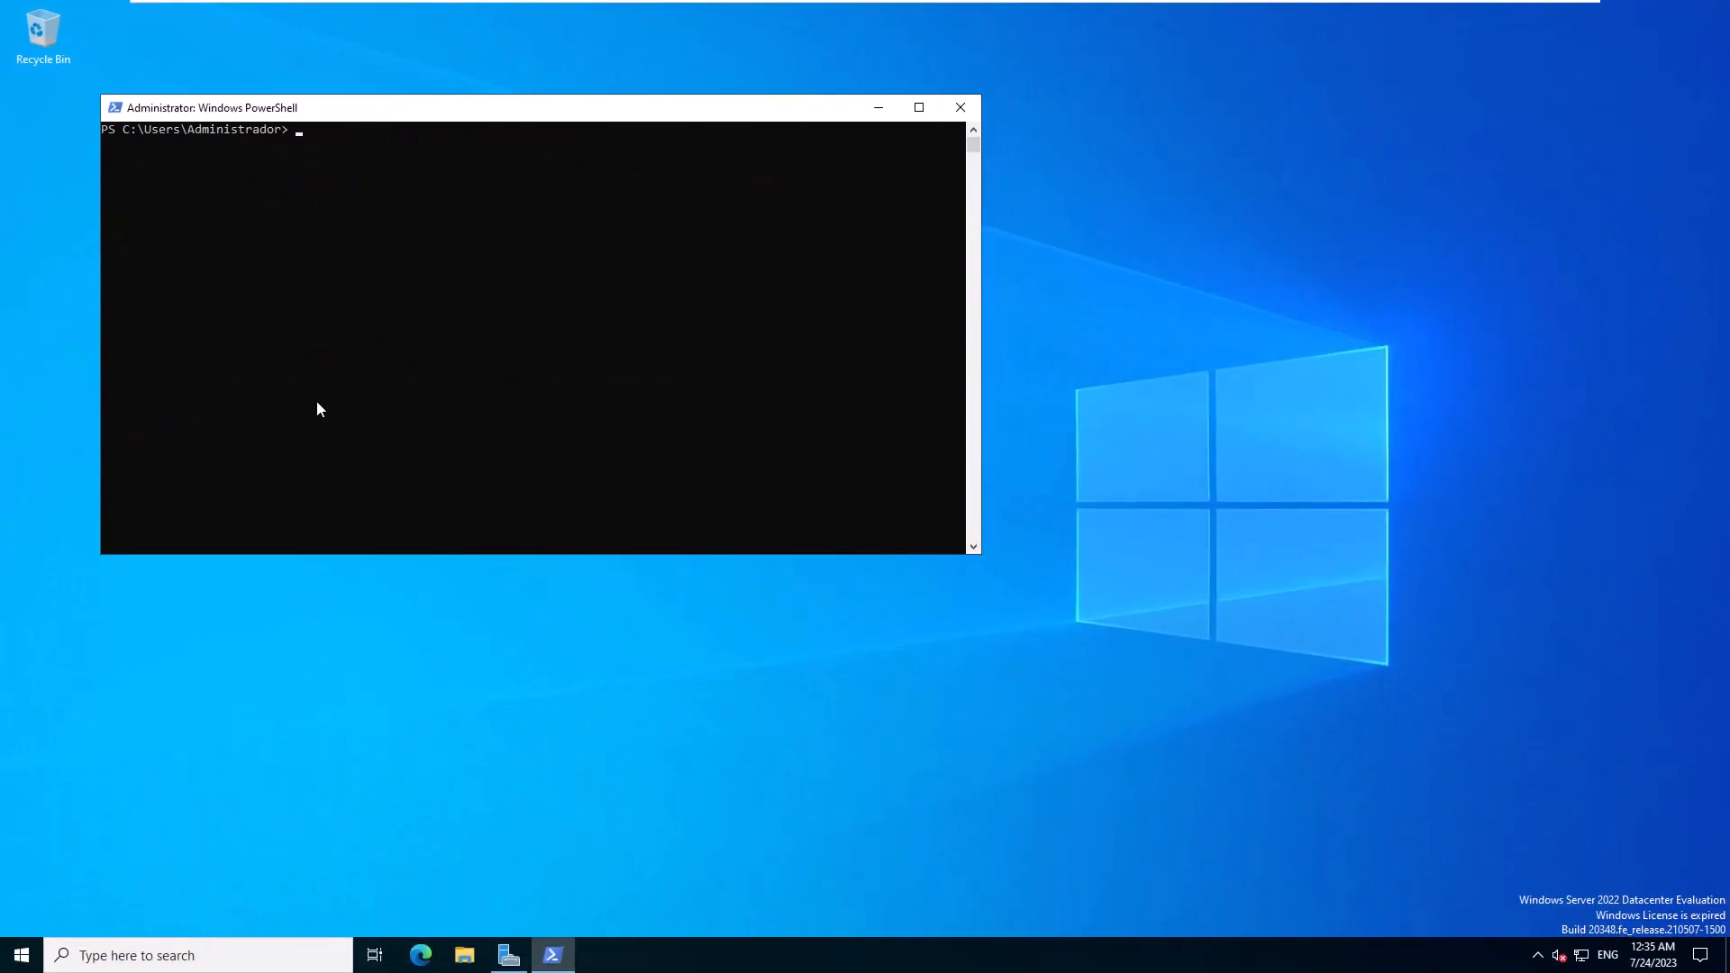
text(t)
key(Return)
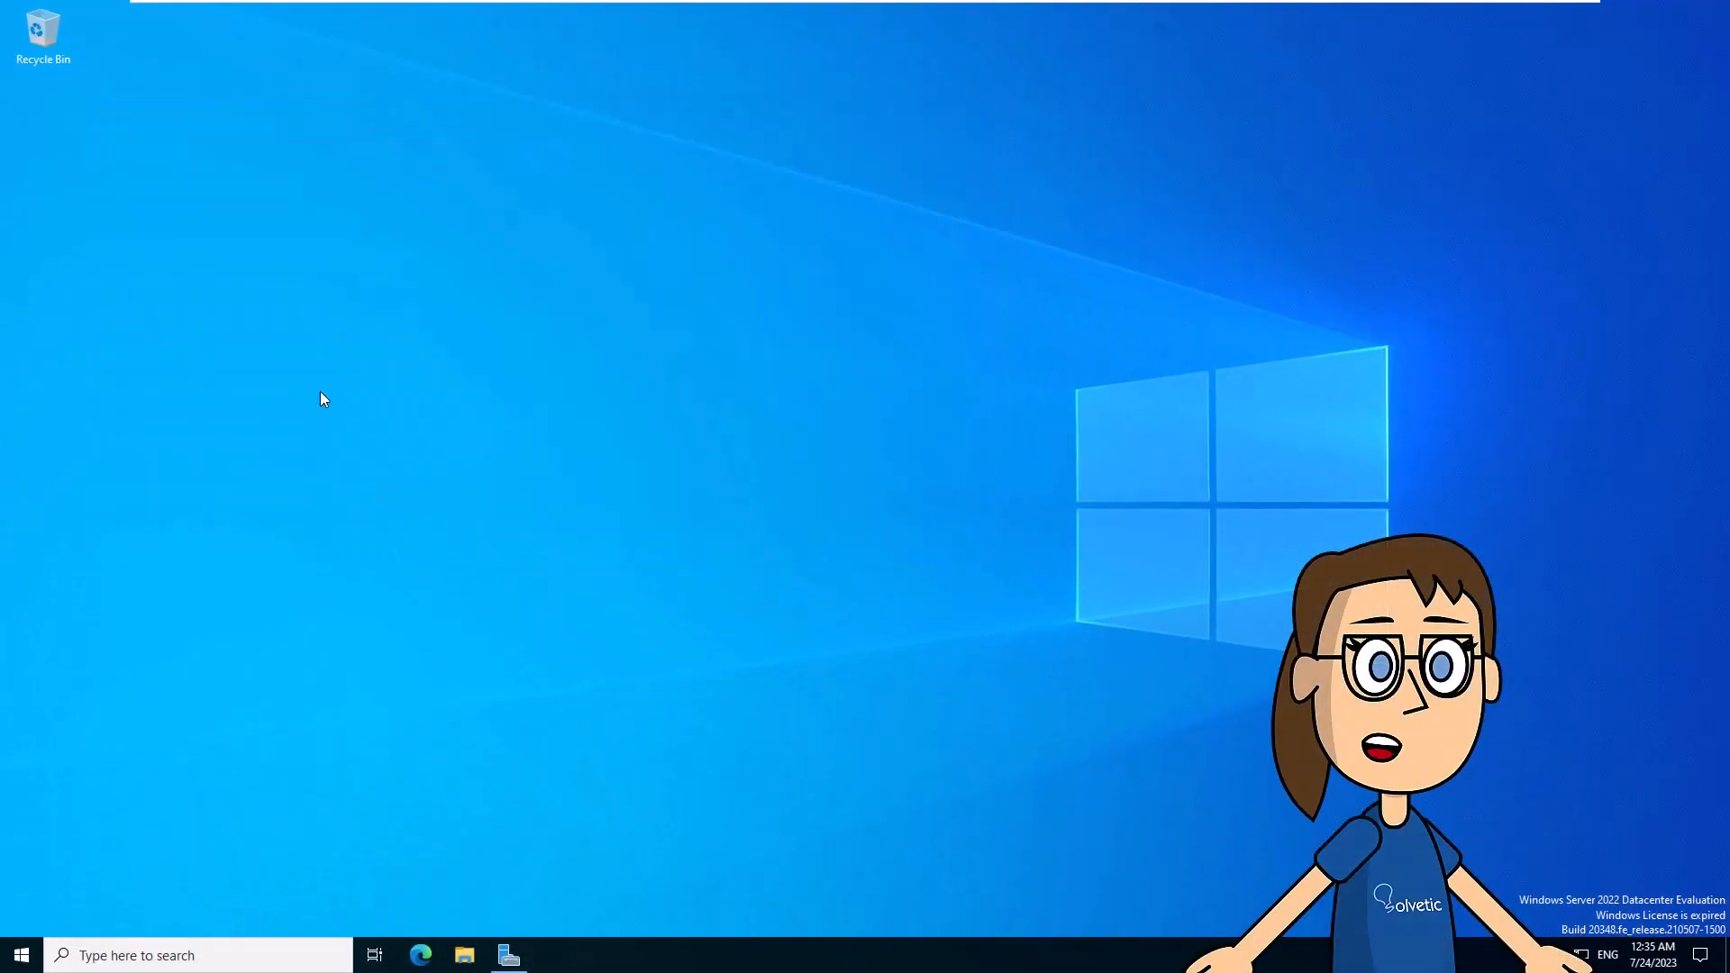
click(239, 954)
text(sql)
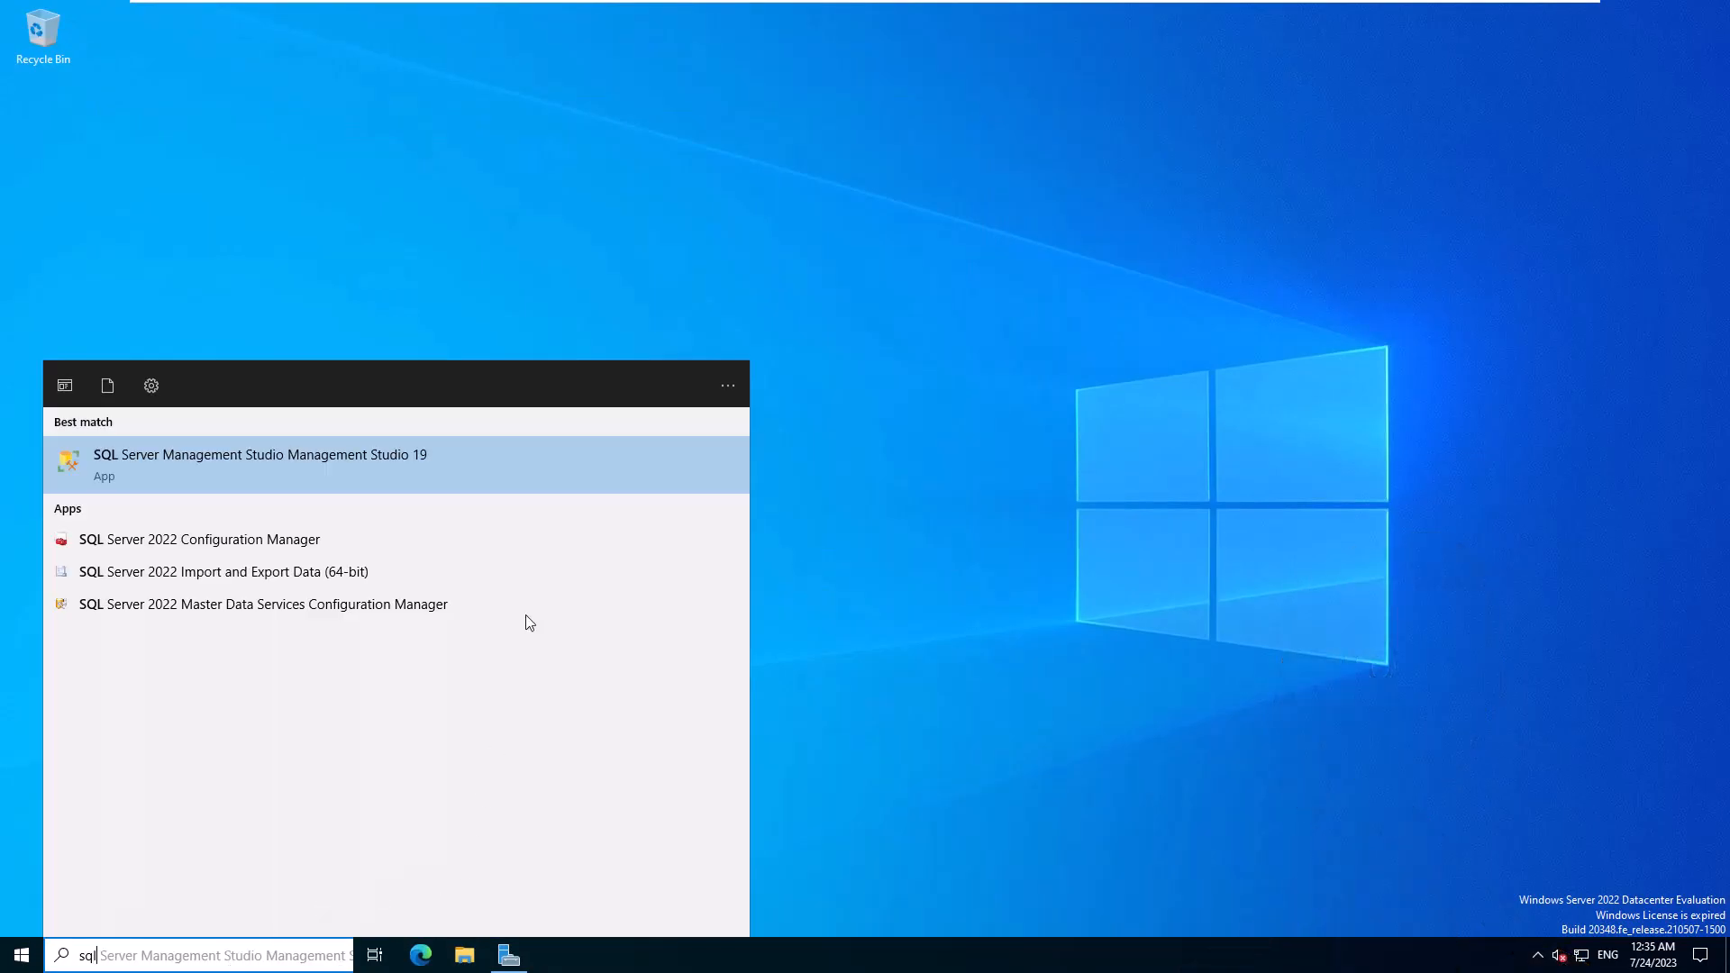
click(504, 487)
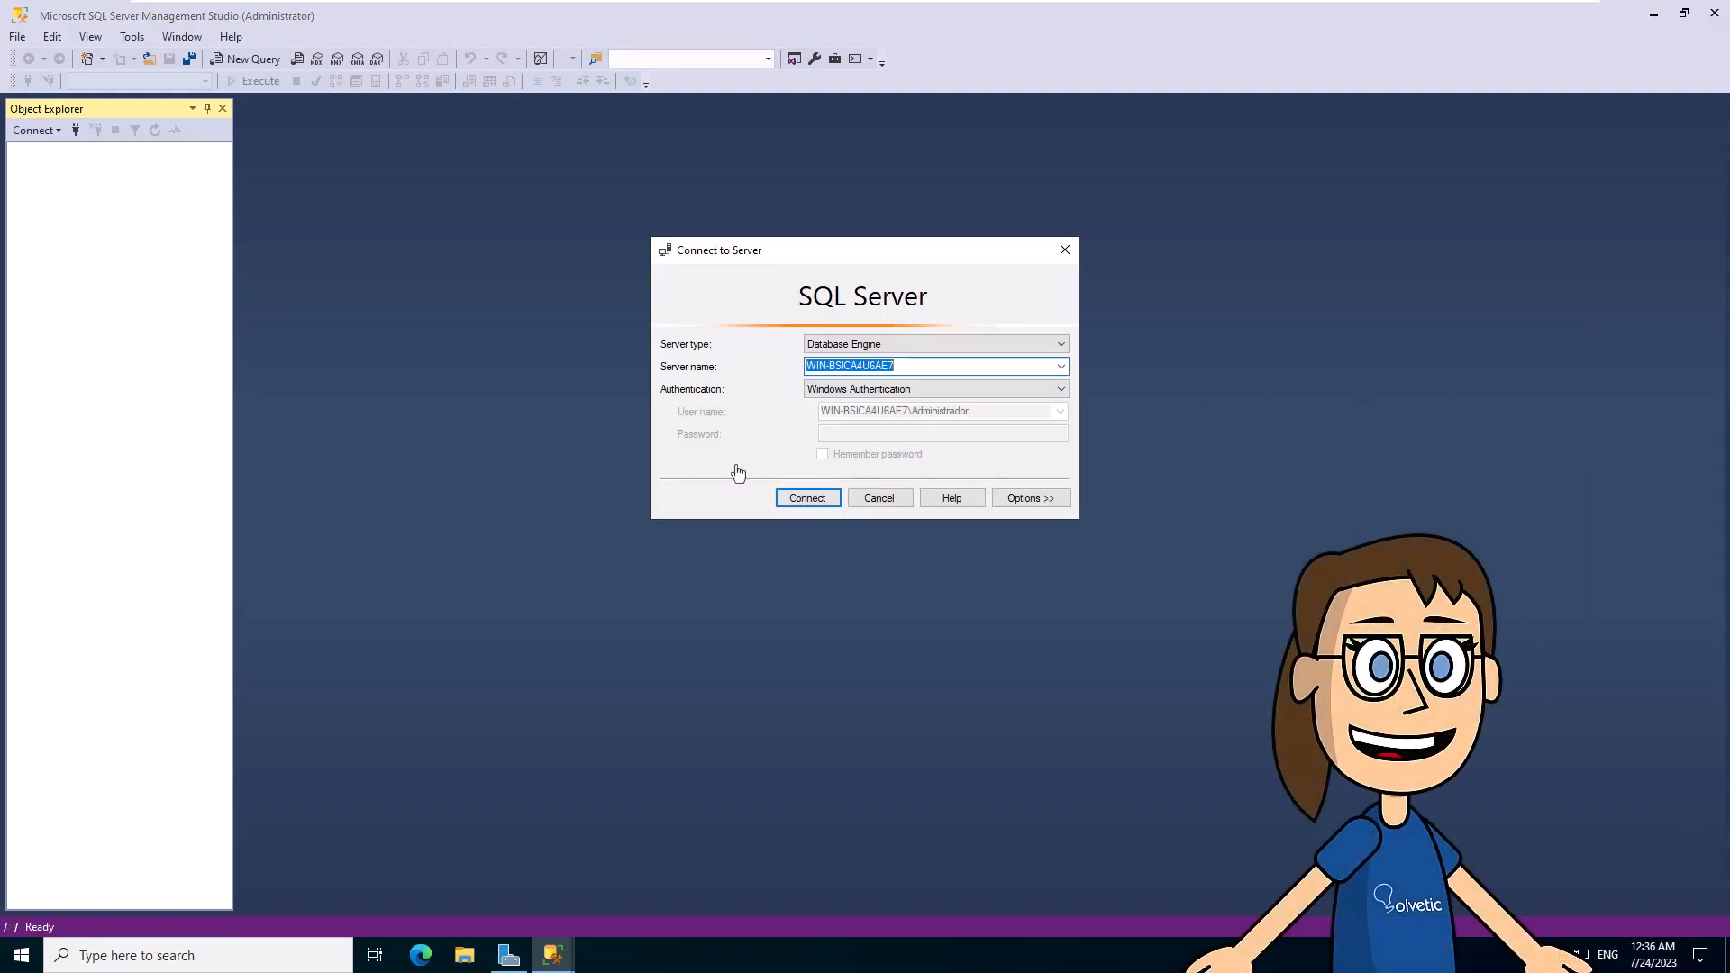
- Connect to the local Database Engine with Windows Authentication, browse System Databases to master, then minimize SSMS
click(805, 501)
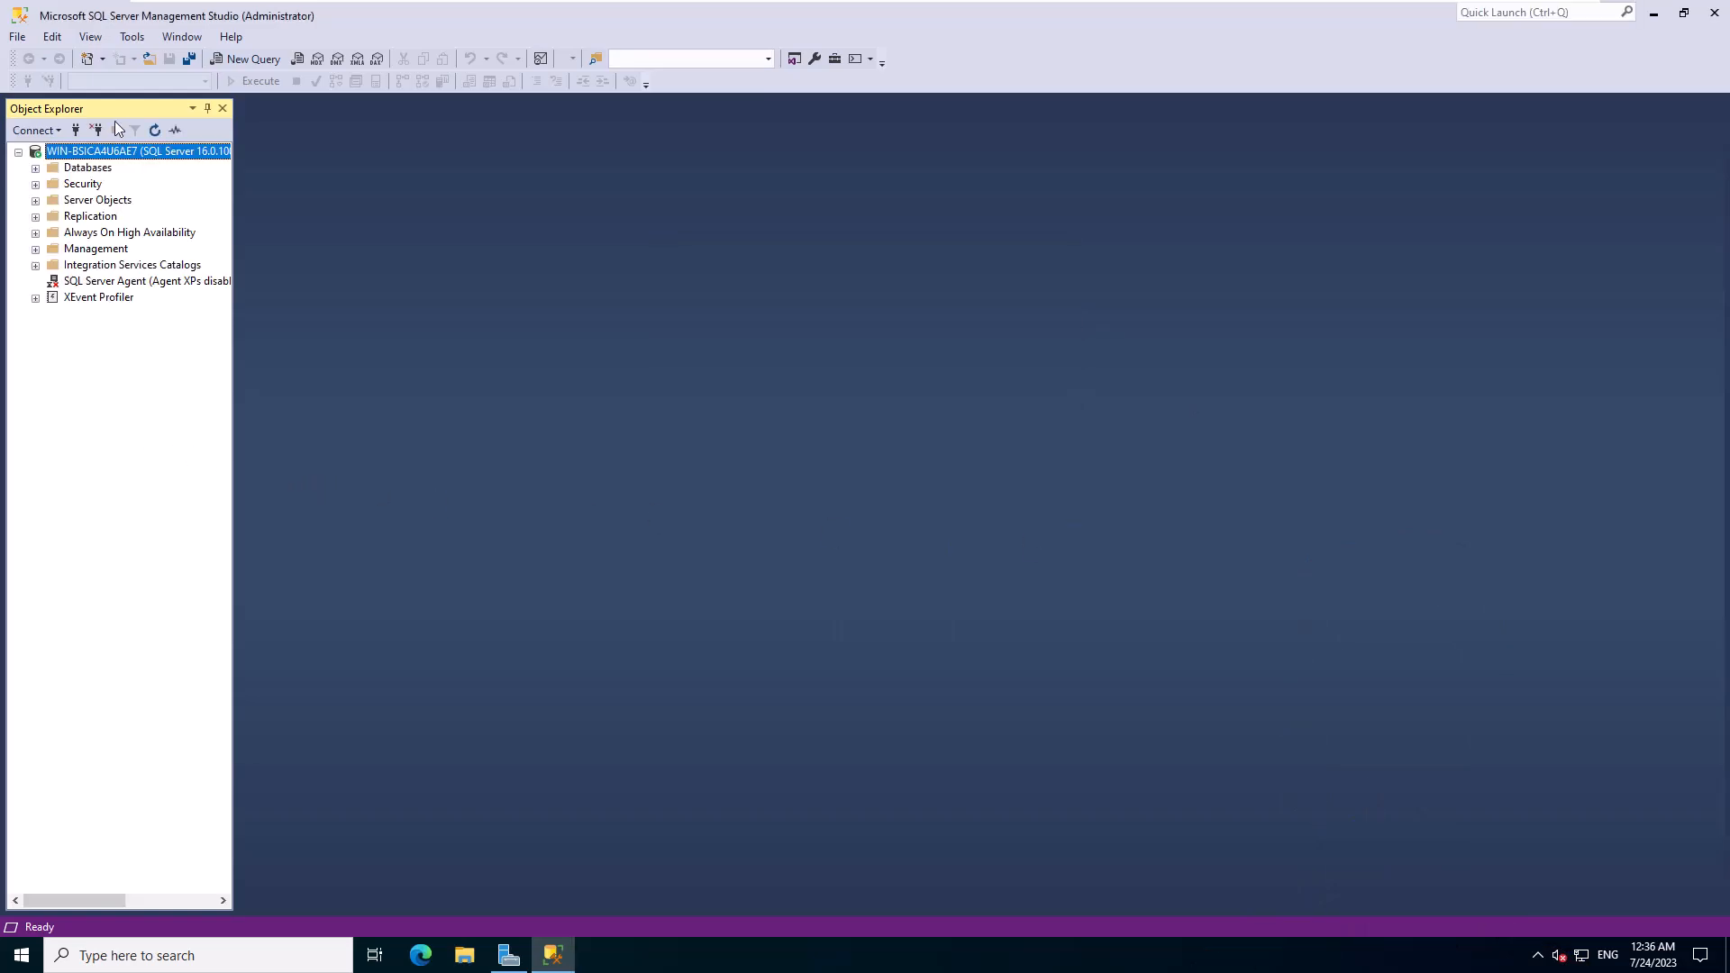
click(35, 168)
click(52, 184)
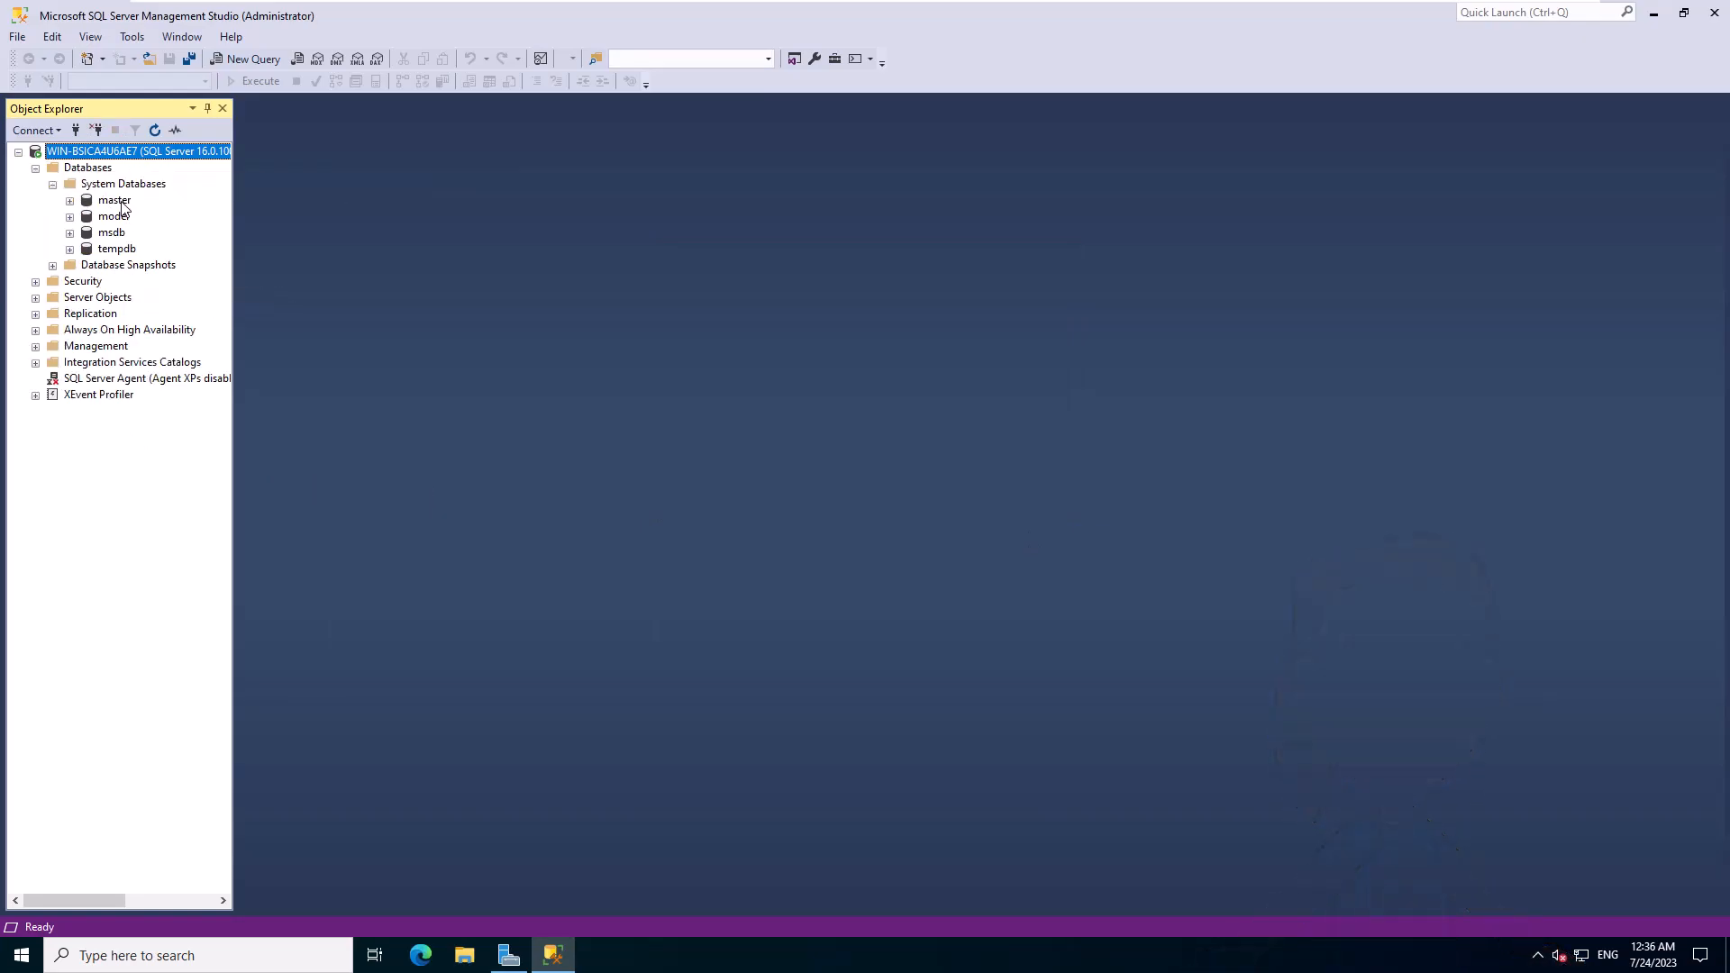
click(117, 201)
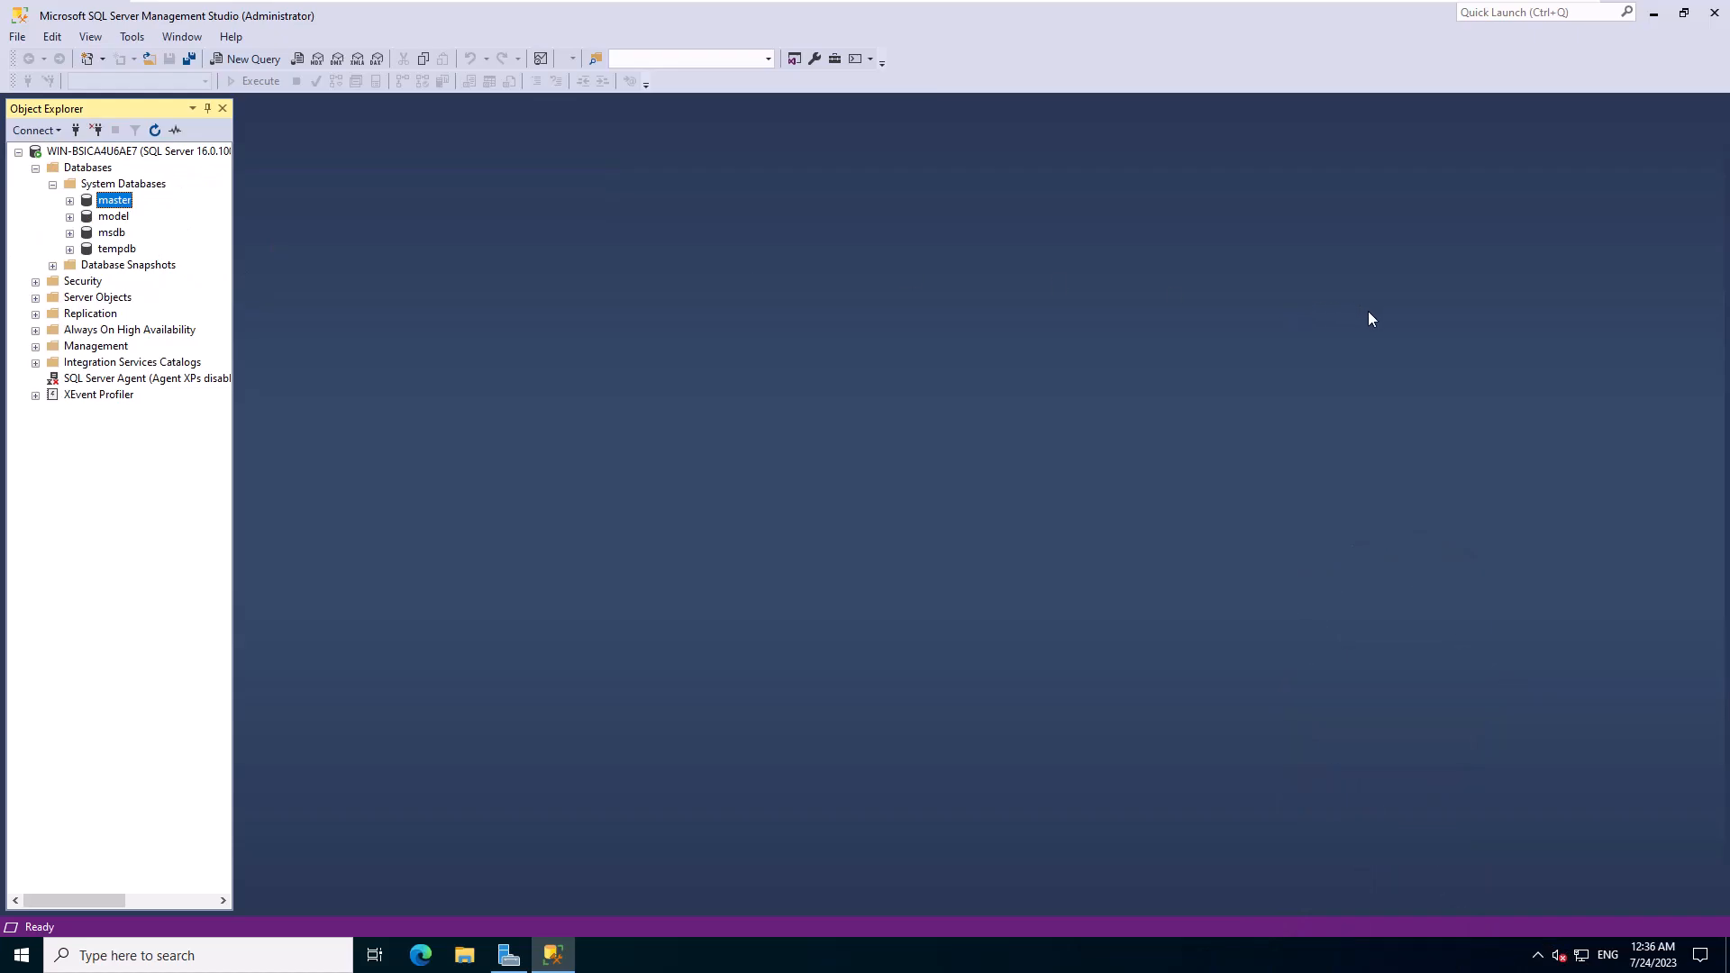
click(1655, 16)
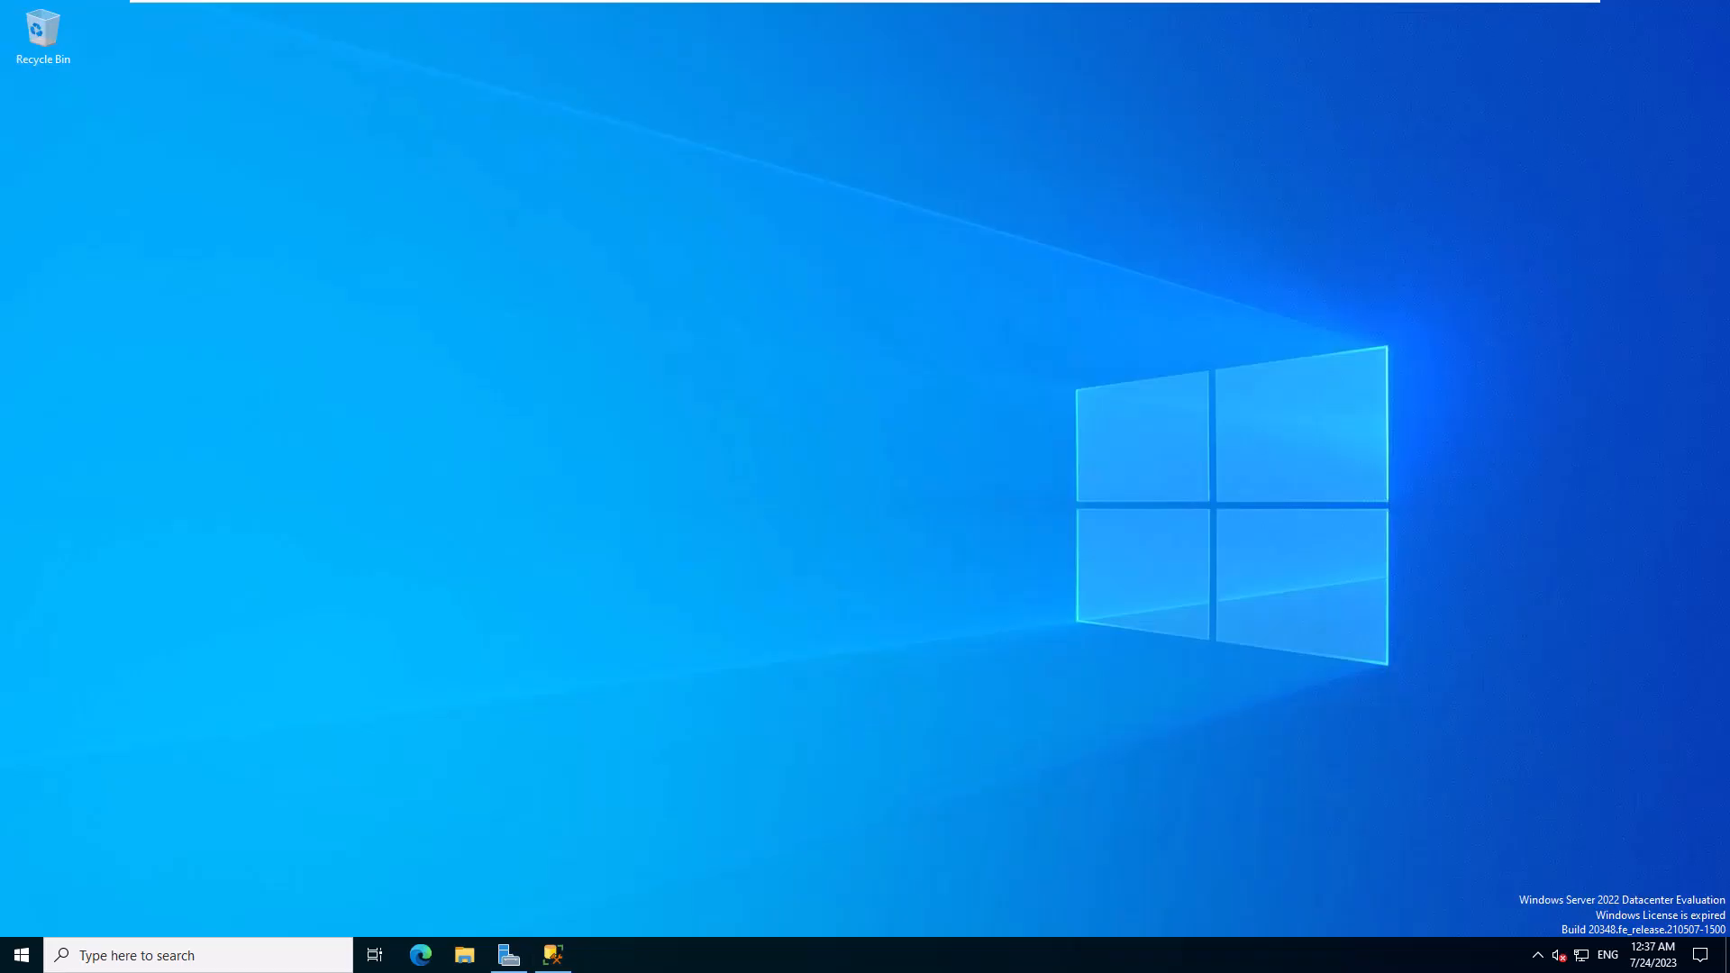